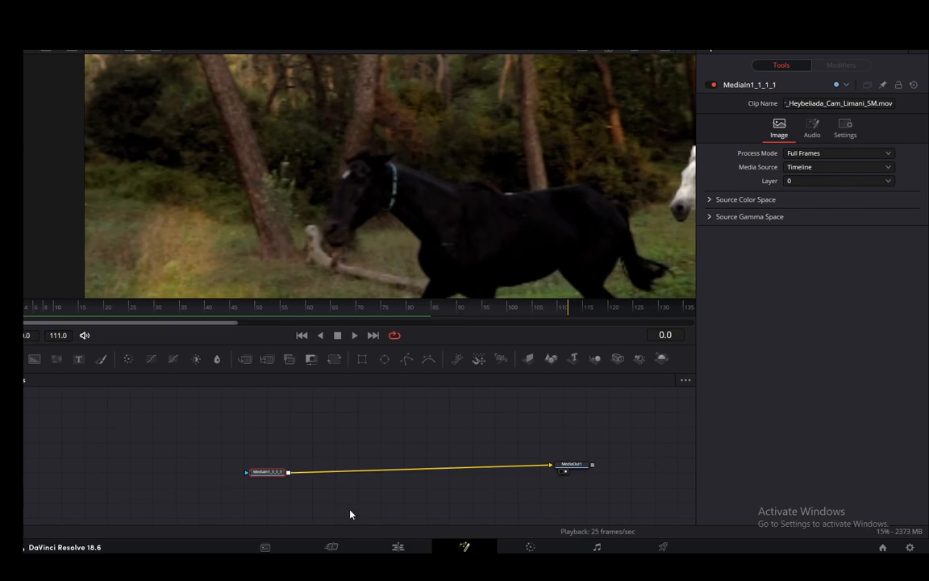
- Add a Planar Tracker node and connect the MediaIn node's output to its background input, separate from the MediaOut connection
left_click_drag(270, 474, 259, 461)
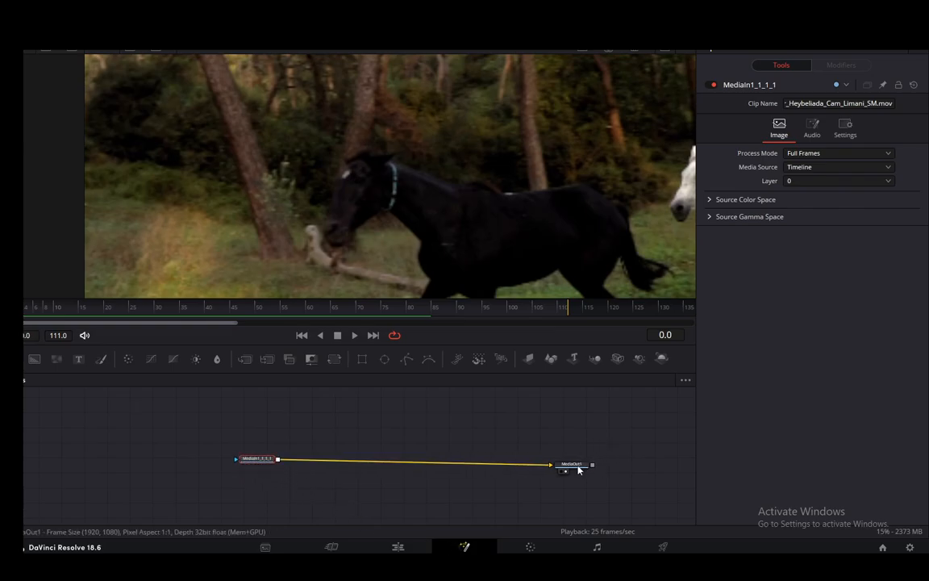
left_click_drag(578, 469, 552, 467)
key("shift+space")
type("Planar Tracker")
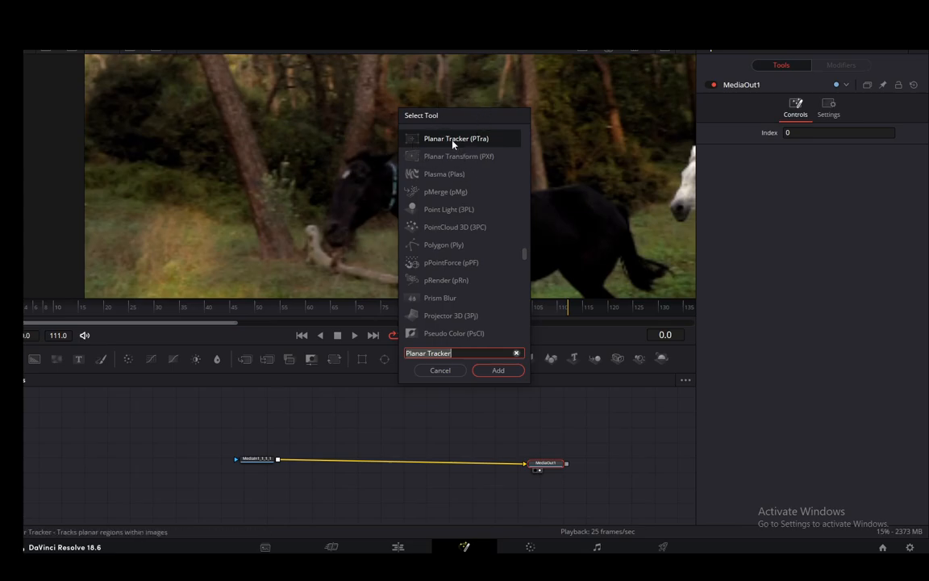
left_click(498, 370)
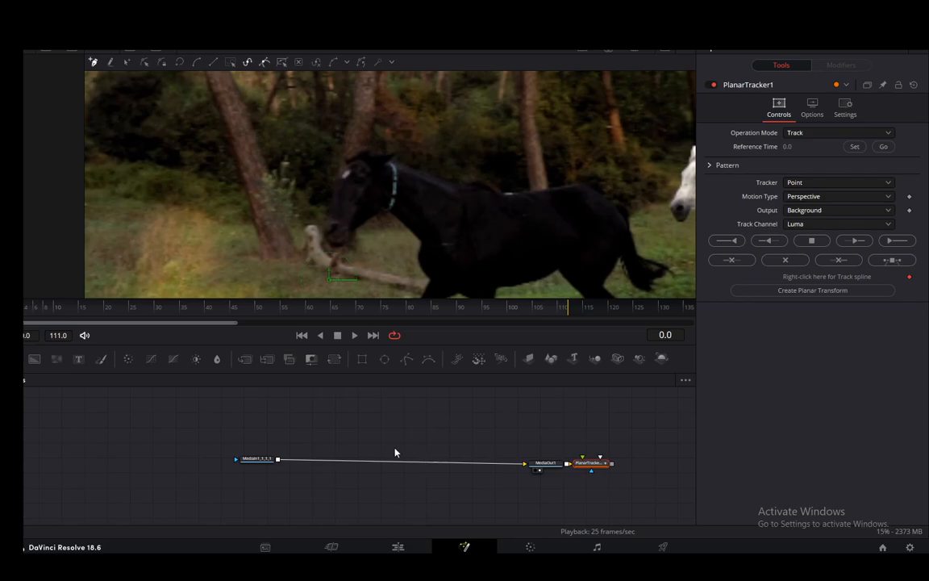
left_click_drag(571, 463, 391, 499)
left_click_drag(273, 461, 364, 497)
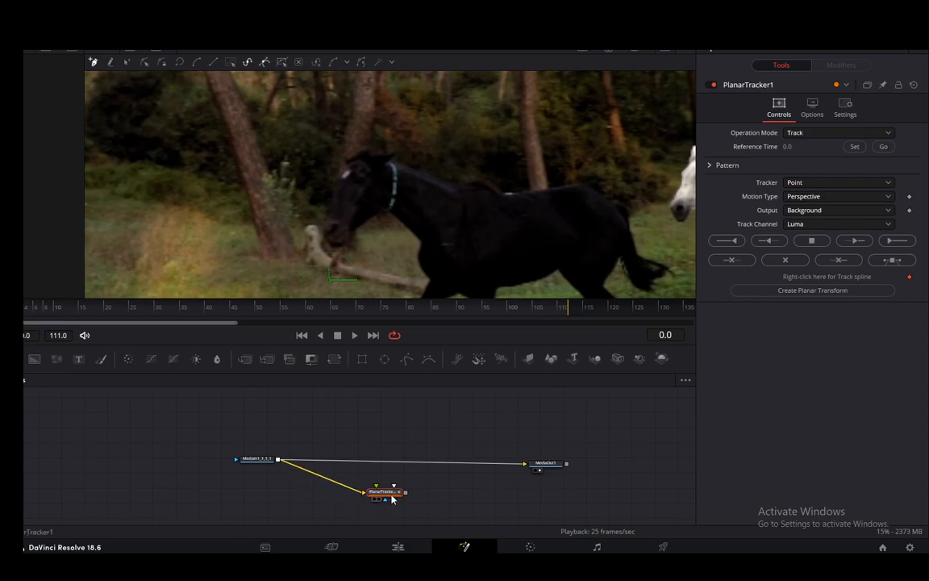
- Keep the planar tracker on Point and set its motion type to Translation
left_click(800, 186)
left_click(795, 196)
left_click(812, 199)
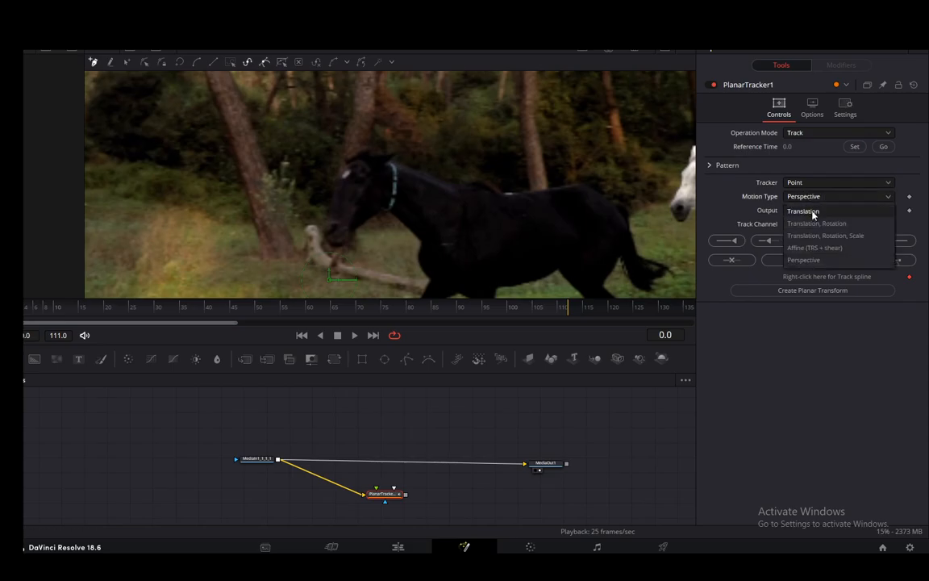
left_click(811, 212)
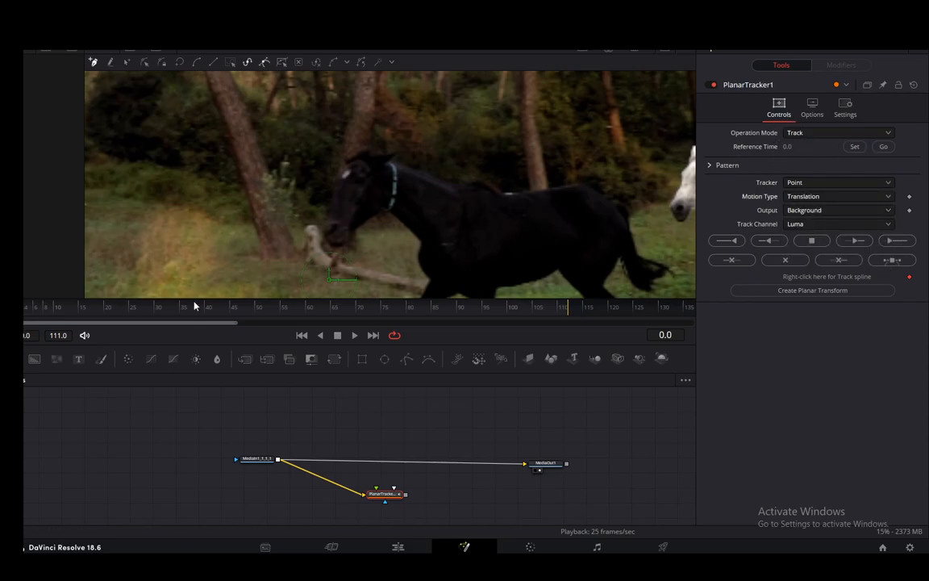
- At frame 64, outline a small closed tracking region on the side of the dark horse's body
left_click_drag(193, 307, 265, 309)
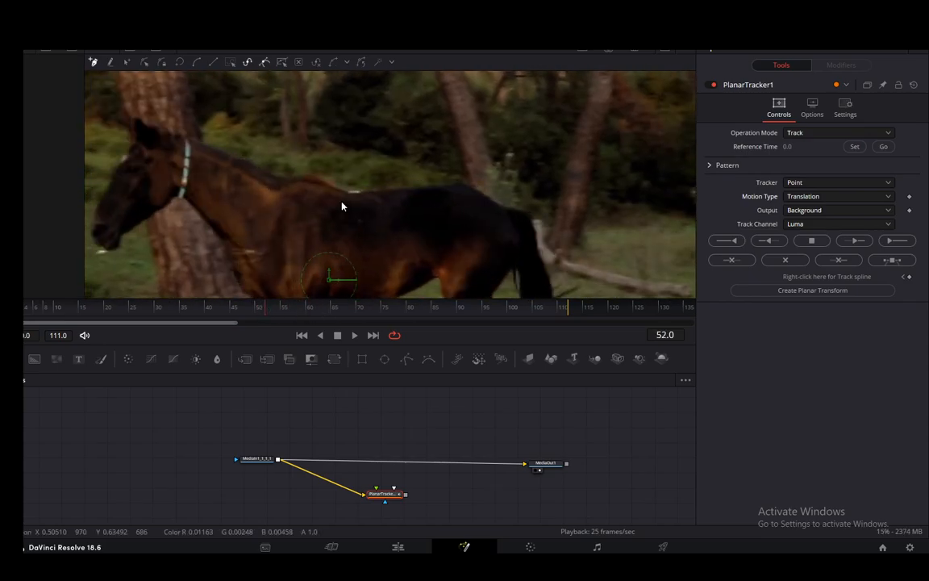
scroll(342, 205, "down", 3)
scroll(308, 249, "down", 2)
scroll(307, 248, "up", 1)
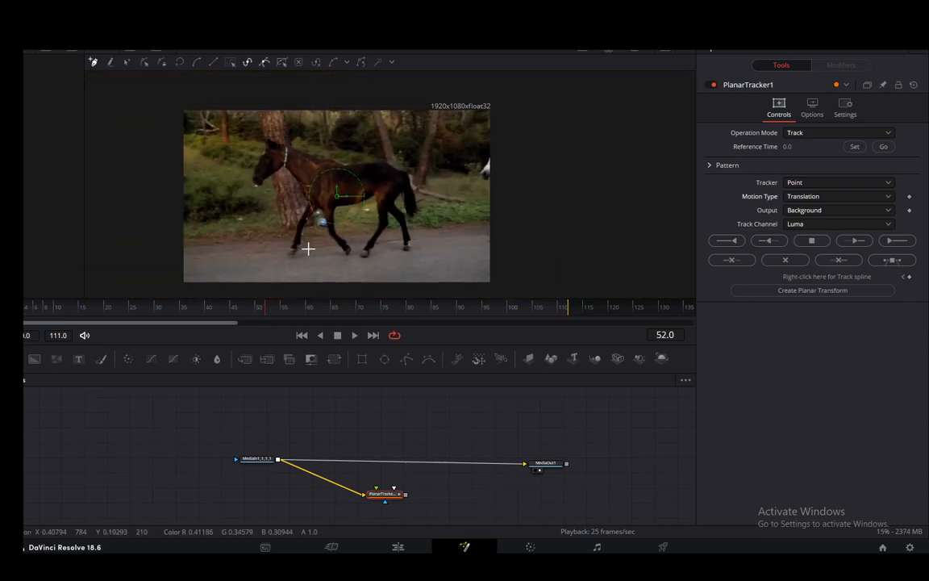
scroll(309, 247, "up", 2)
left_click(329, 307)
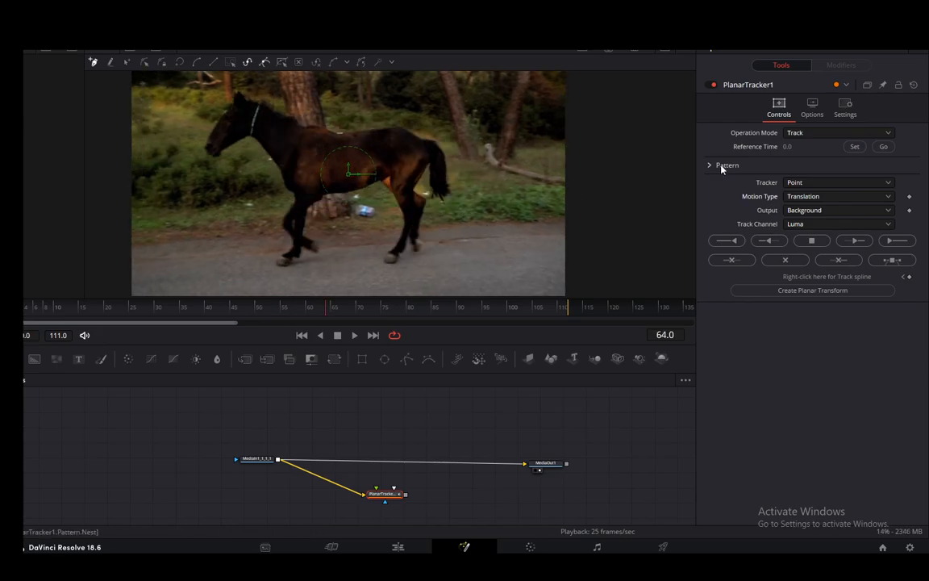
scroll(317, 164, "up", 3)
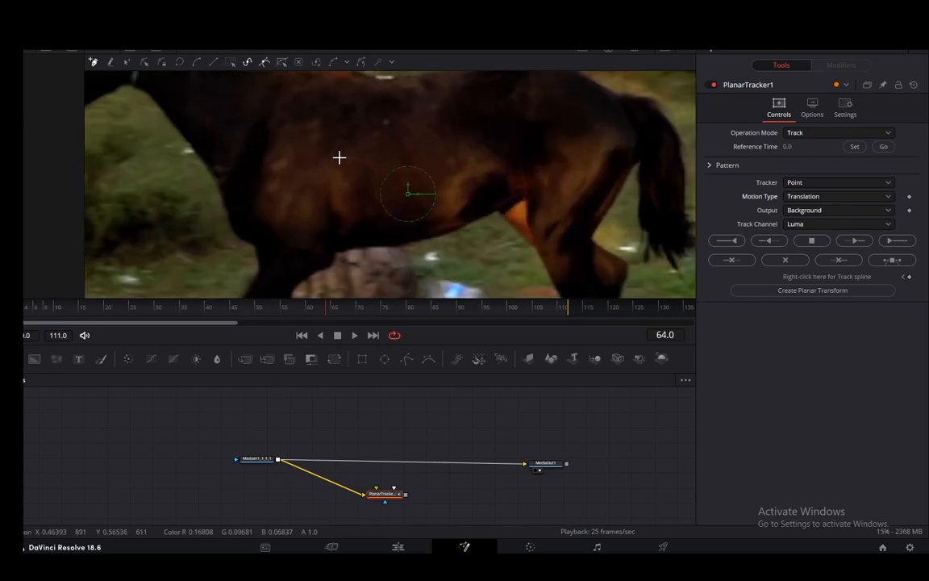
left_click(328, 162)
left_click(361, 120)
left_click(389, 122)
left_click(436, 167)
left_click(383, 184)
left_click(328, 162)
scroll(379, 204, "down", 5)
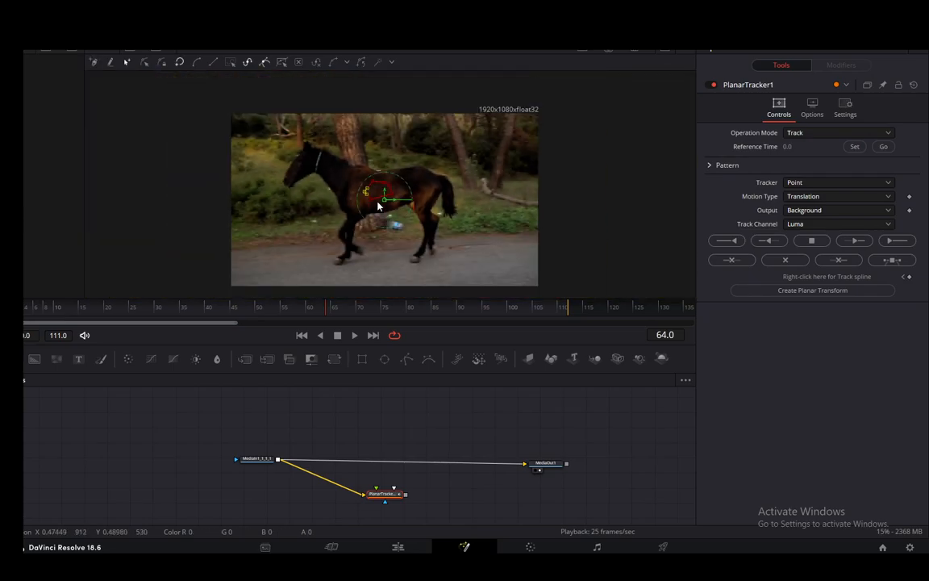
scroll(377, 202, "up", 2)
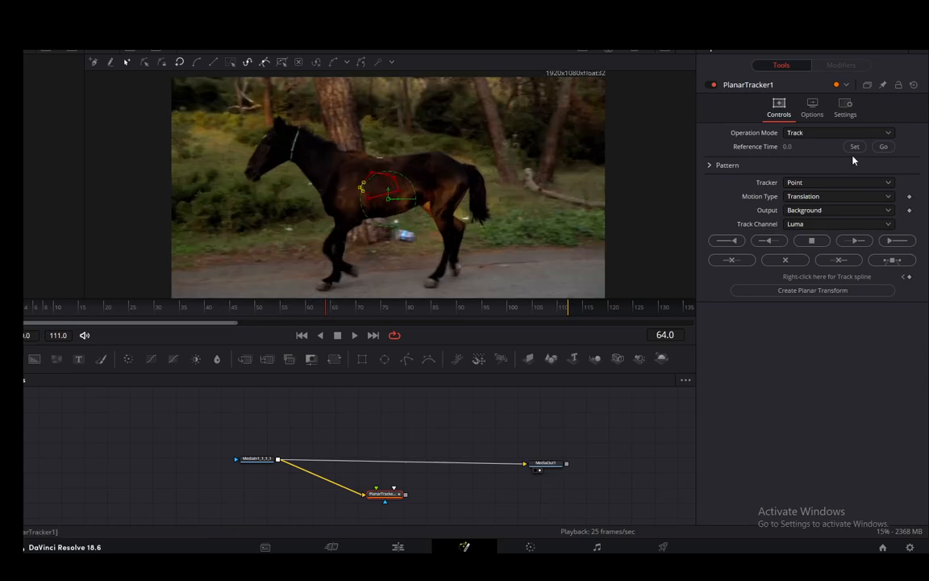
- Set frame 64 as the tracker's reference time, then track the region forward to the end and backward to the start
left_click(855, 148)
left_click(911, 244)
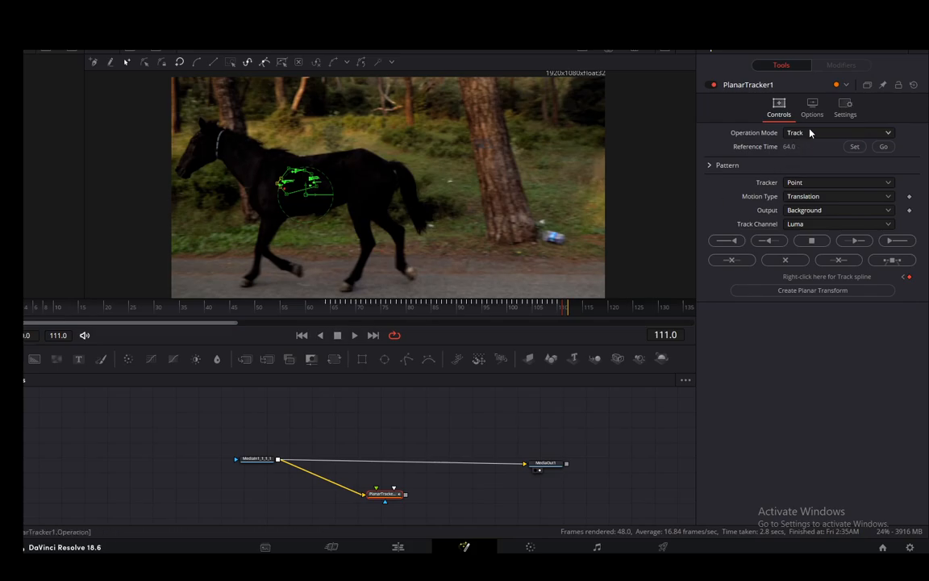
left_click(882, 148)
left_click(355, 335)
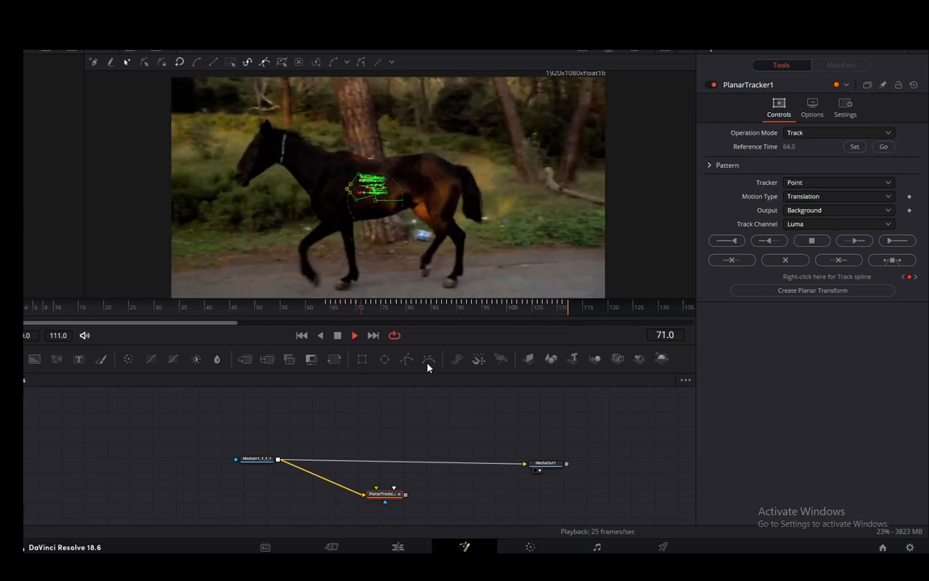
left_click(338, 336)
left_click(881, 148)
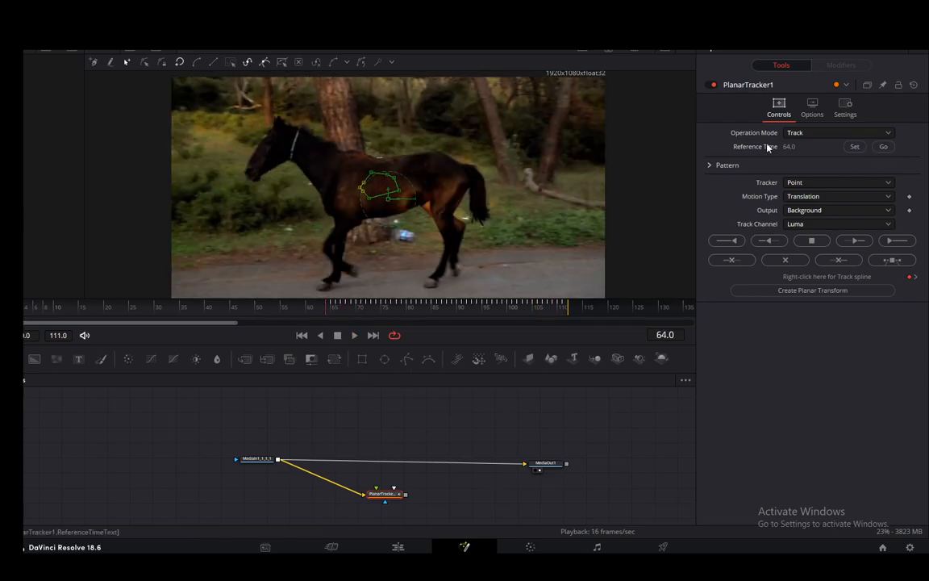
left_click(726, 240)
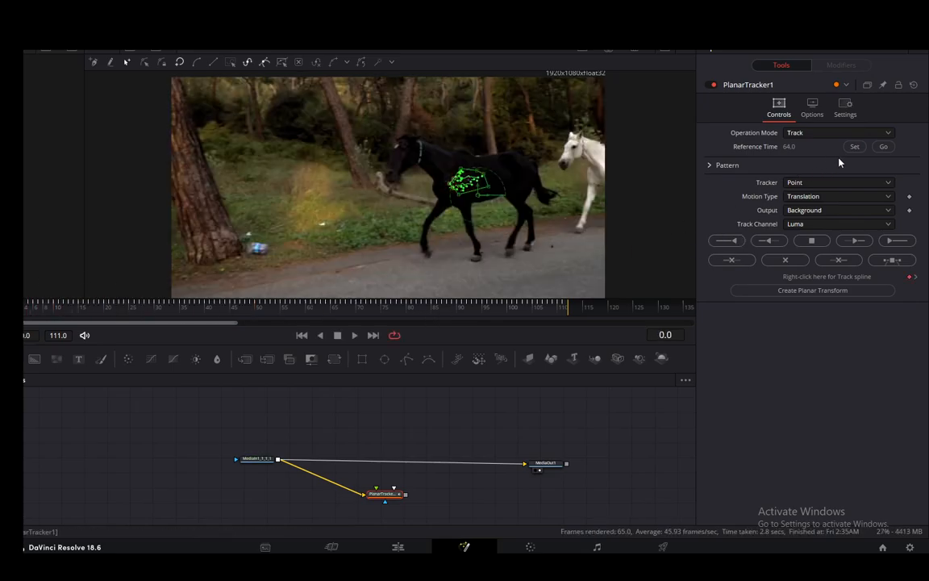
- Play the clip from the first frame to check the completed track on the horse, and return to the start
left_click(884, 147)
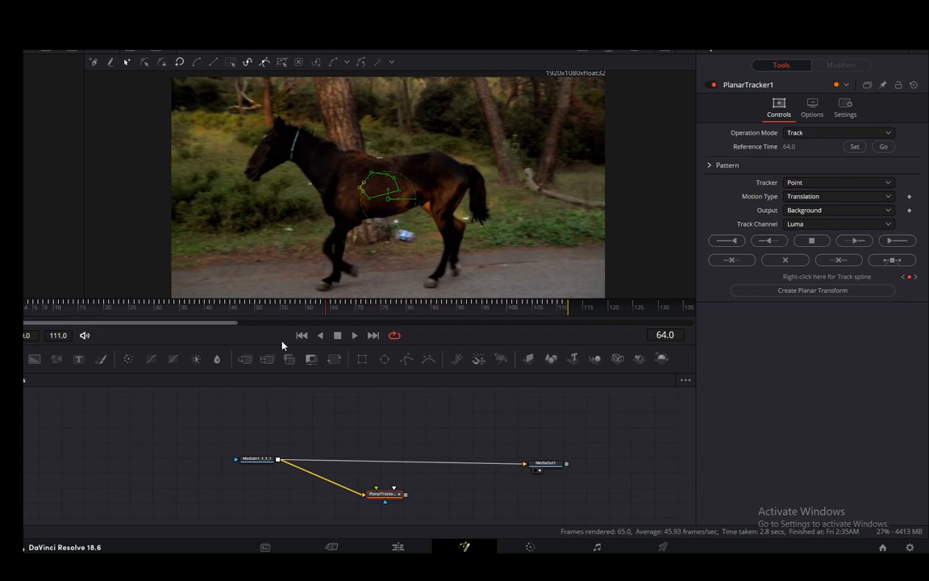
left_click(302, 335)
left_click(354, 335)
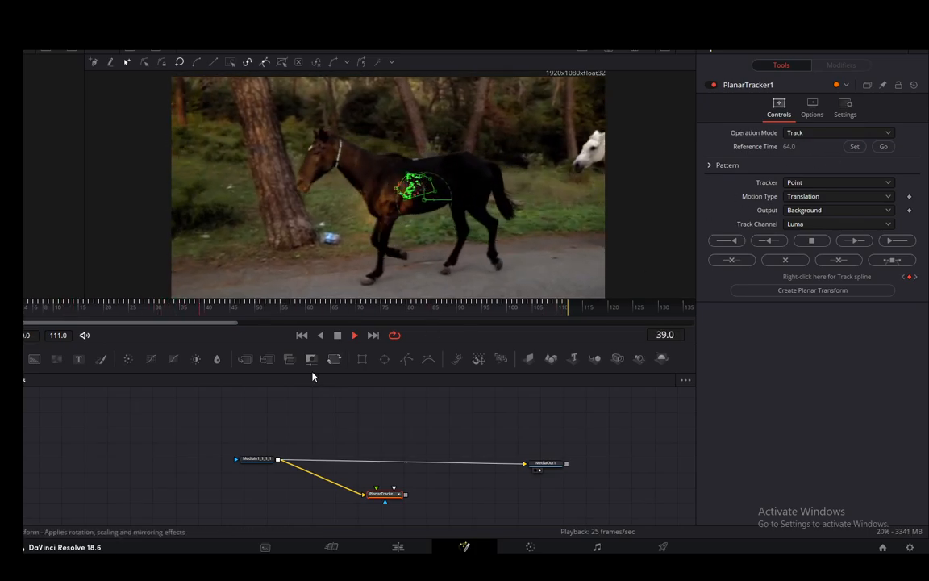
left_click(337, 334)
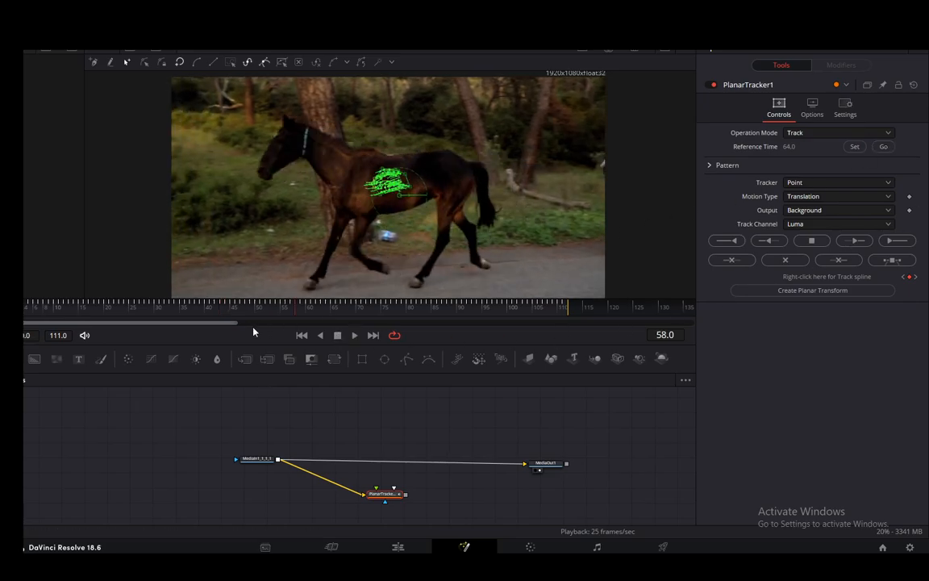
left_click(301, 335)
- Duplicate the MediaIn node, delete the Merge node inserted with it, and place the copy unconnected above the original
left_click_drag(251, 460, 244, 466)
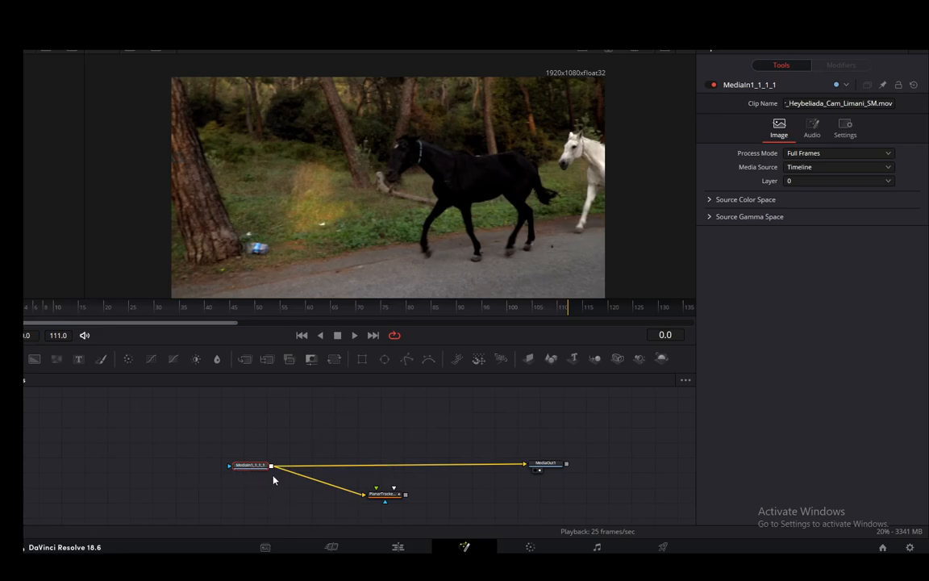
key("ctrl+v")
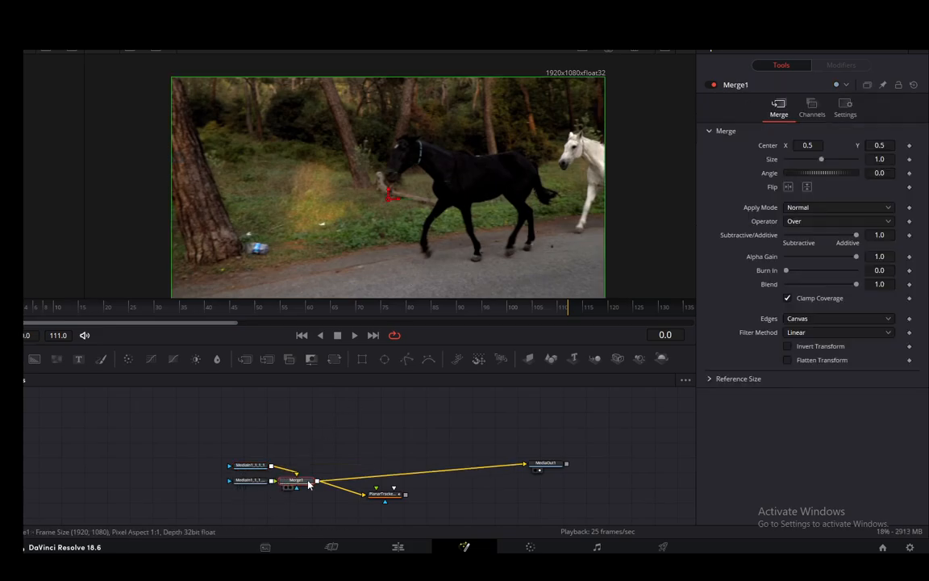
key("Delete")
mouse_move(263, 480)
left_mouse_down()
mouse_move(304, 412)
mouse_move(259, 473)
mouse_move(269, 468)
left_mouse_up()
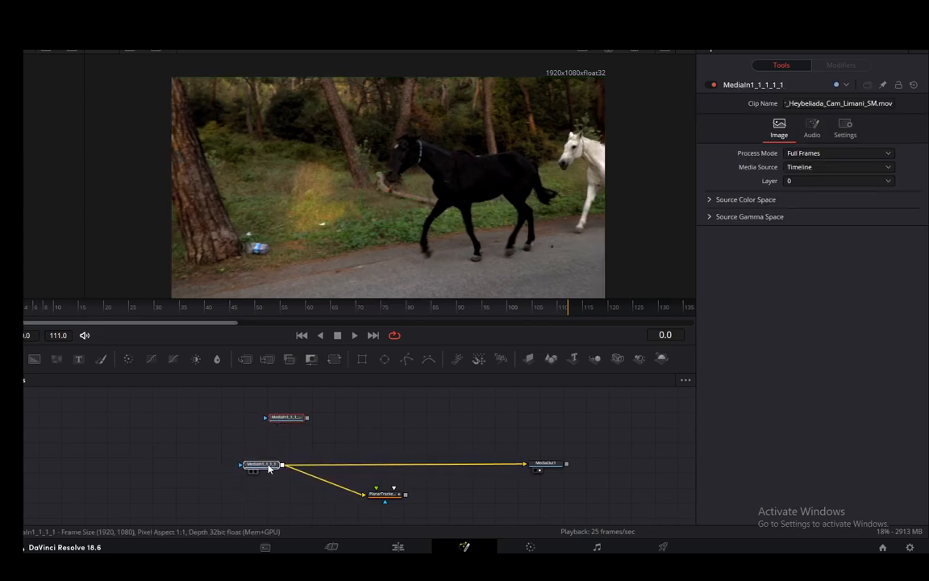
- Play back the planar tracker's result to review how the region follows the horse, and return to the first frame
left_click(383, 493)
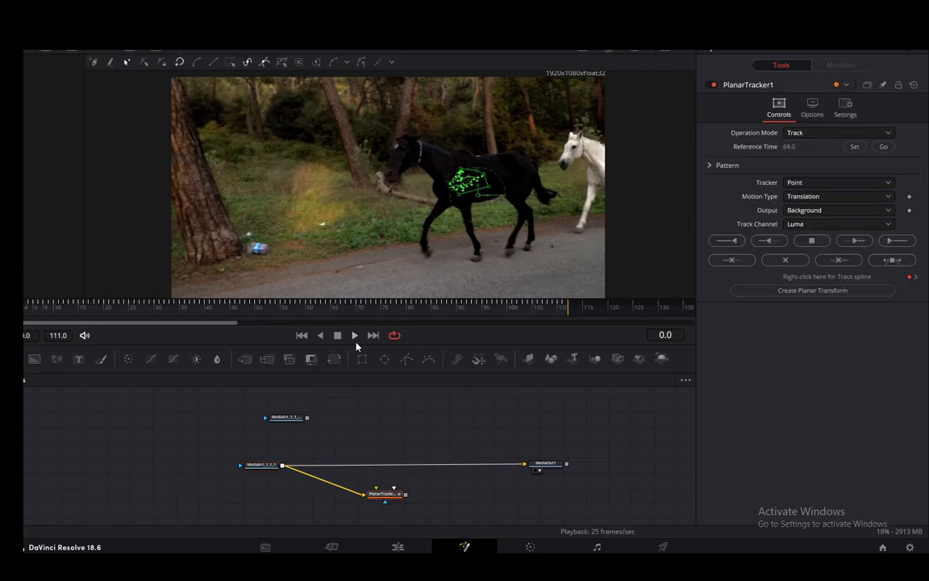
left_click(355, 336)
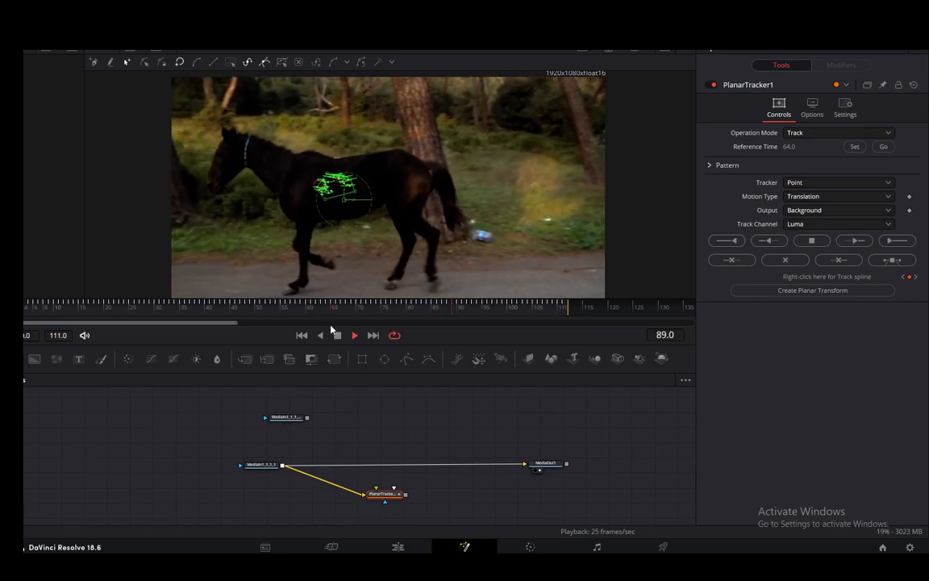
left_click(338, 335)
left_click(304, 335)
- Create a Planar Transform from the planar tracker and connect its output to the duplicated MediaIn node
left_click_drag(286, 417, 367, 404)
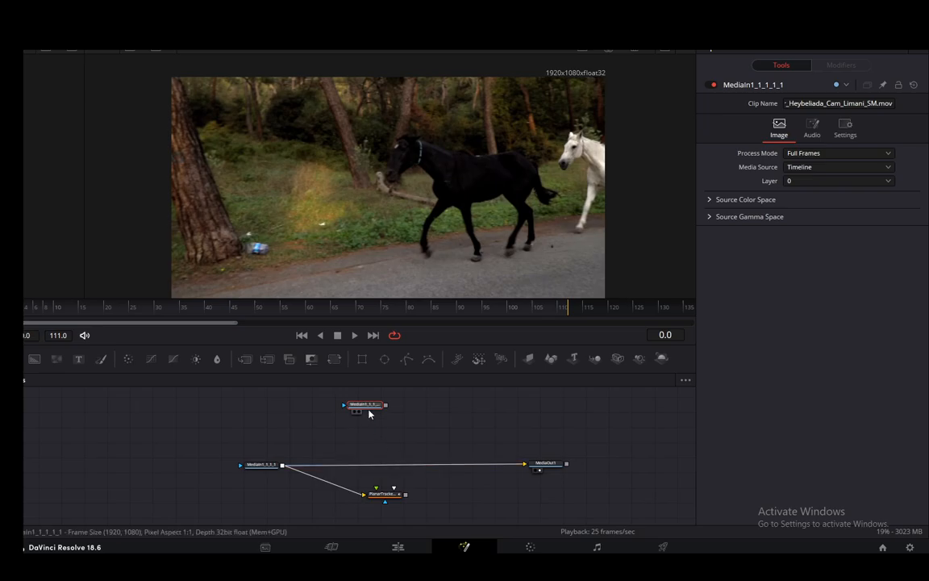
left_click_drag(373, 406, 381, 406)
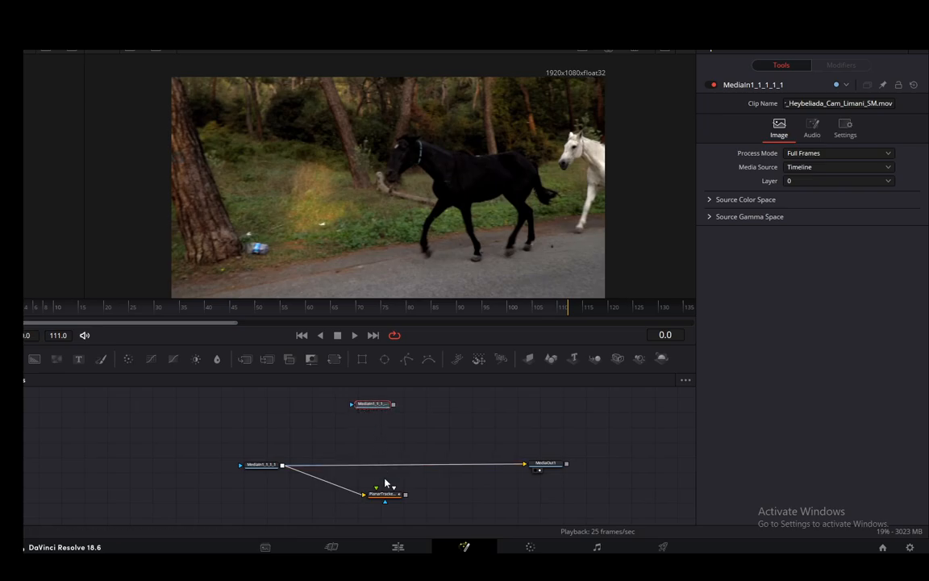
left_click(386, 495)
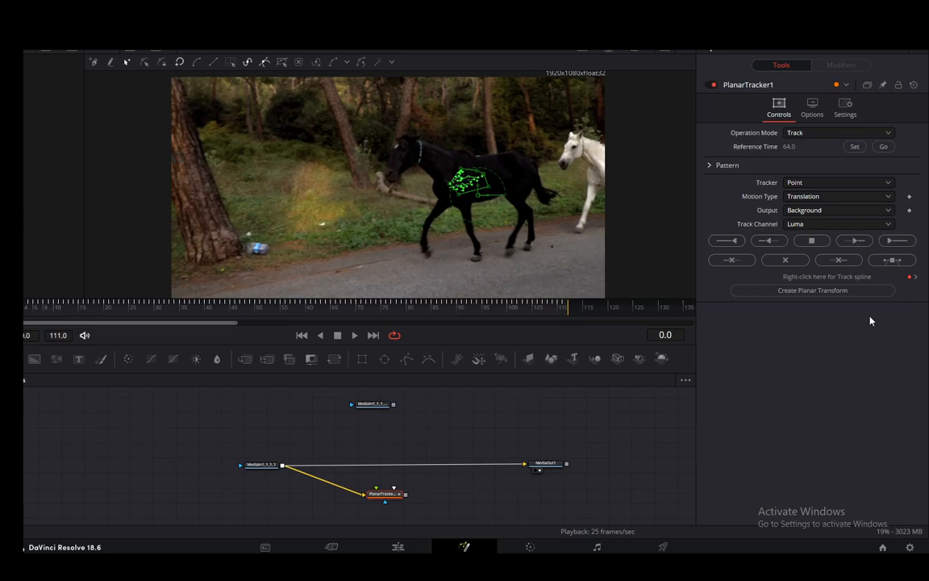
left_click(829, 290)
left_click_drag(349, 428, 403, 416)
left_click_drag(345, 412, 377, 413)
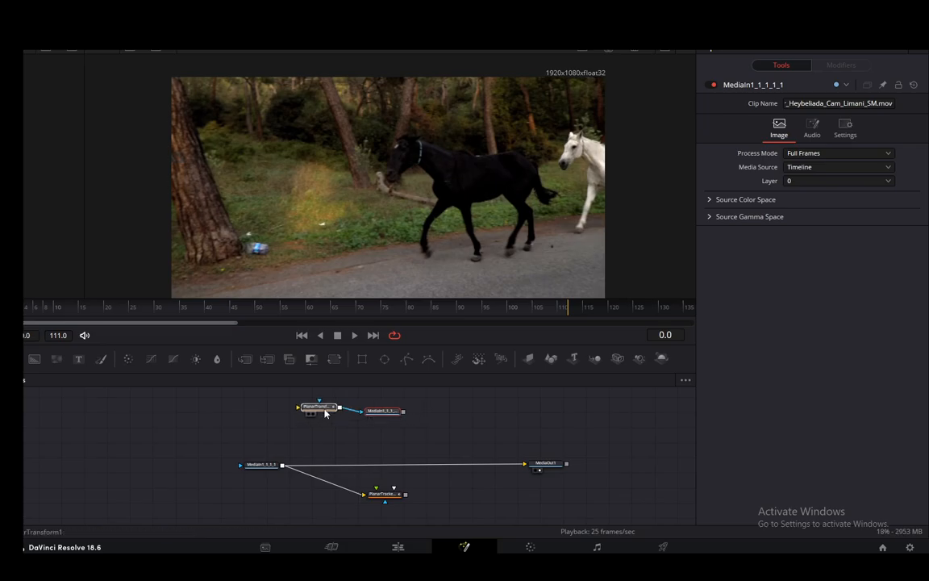
left_click(321, 408)
right_click(395, 444)
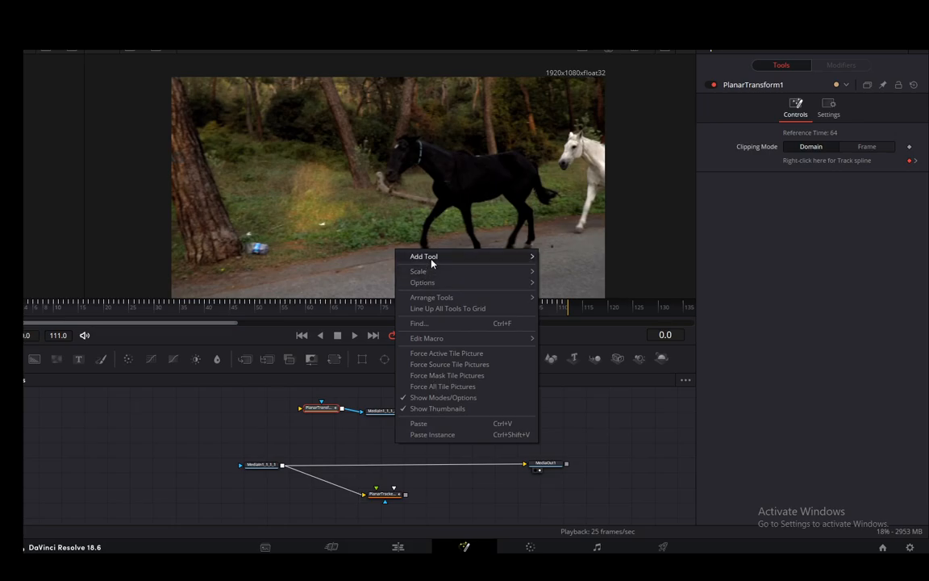
mouse_move(432, 260)
key("Escape")
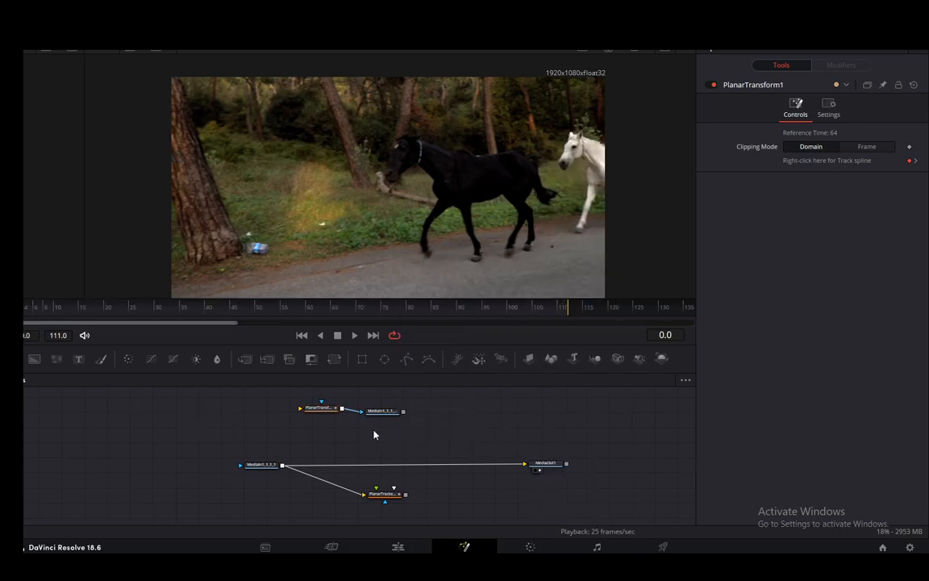
key("shift+space")
type("Merge")
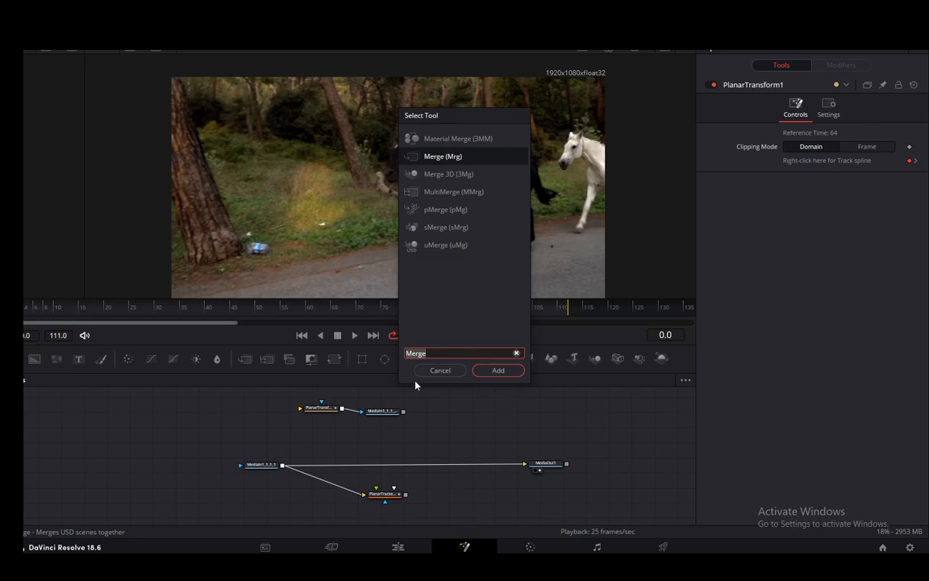
key("Escape")
- Insert a Merge node between the original MediaIn and MediaOut nodes, and feed the planar tracker directly from MediaIn
left_click(266, 465)
key("shift+space")
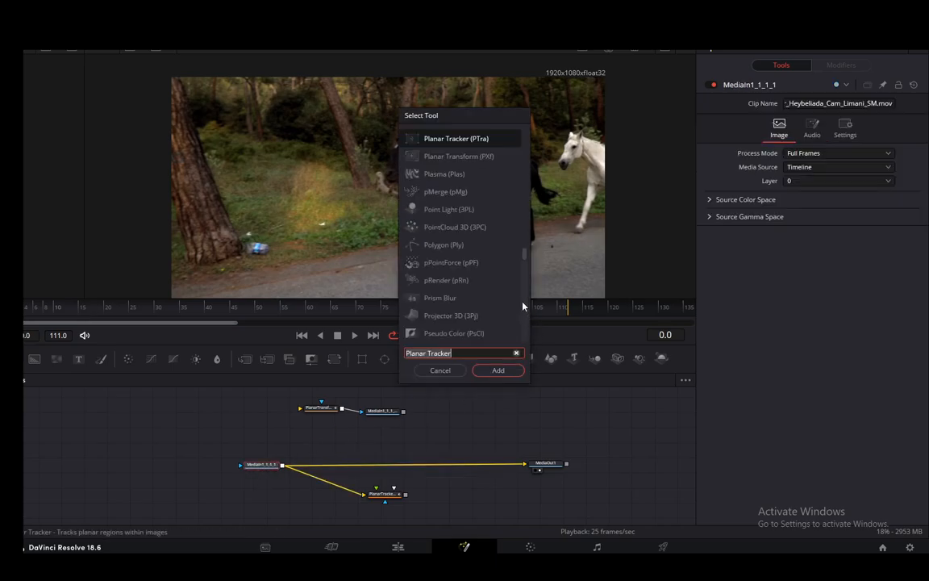
type("merge")
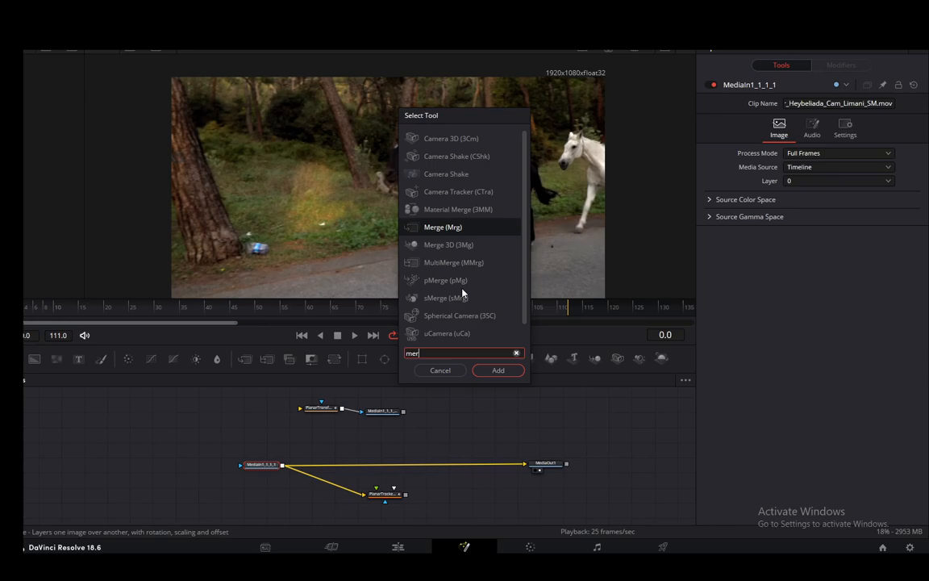
left_click(495, 373)
left_click_drag(309, 464, 388, 478)
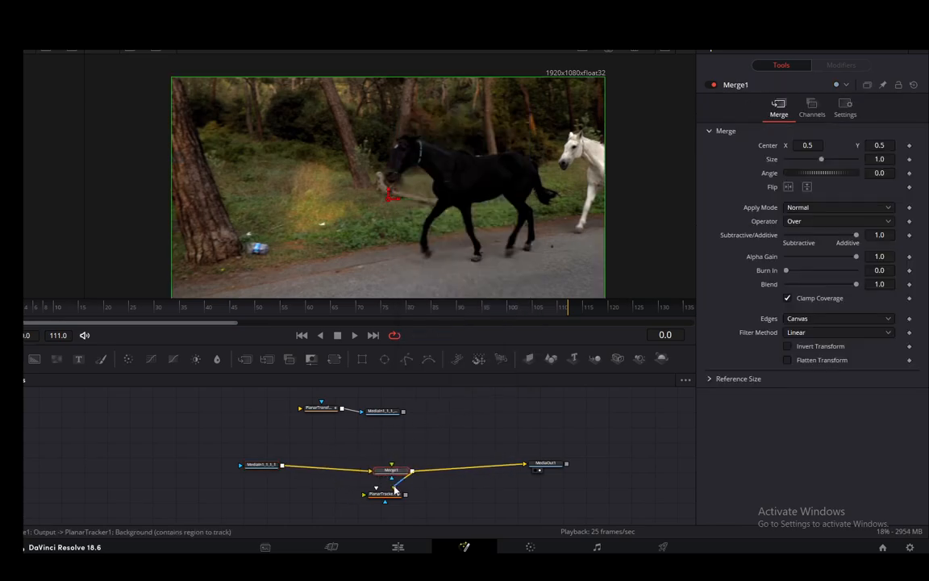
left_click_drag(283, 466, 403, 499)
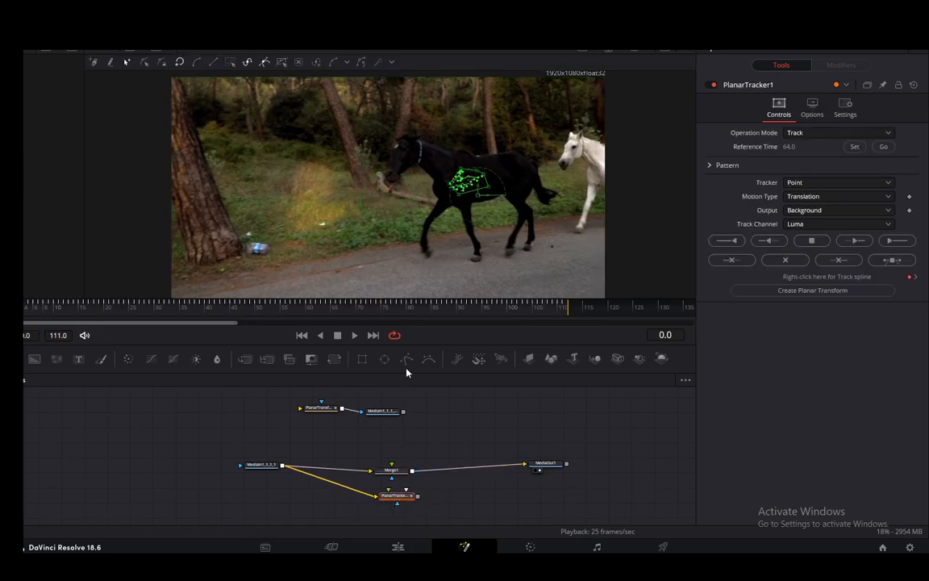
- Connect the duplicated MediaIn's output to the Merge node's foreground input and line up the Planar Transform beside the duplicate
left_click_drag(378, 411, 384, 416)
mouse_move(322, 407)
left_mouse_down()
mouse_move(334, 430)
mouse_move(329, 420)
left_mouse_up()
left_click(404, 417)
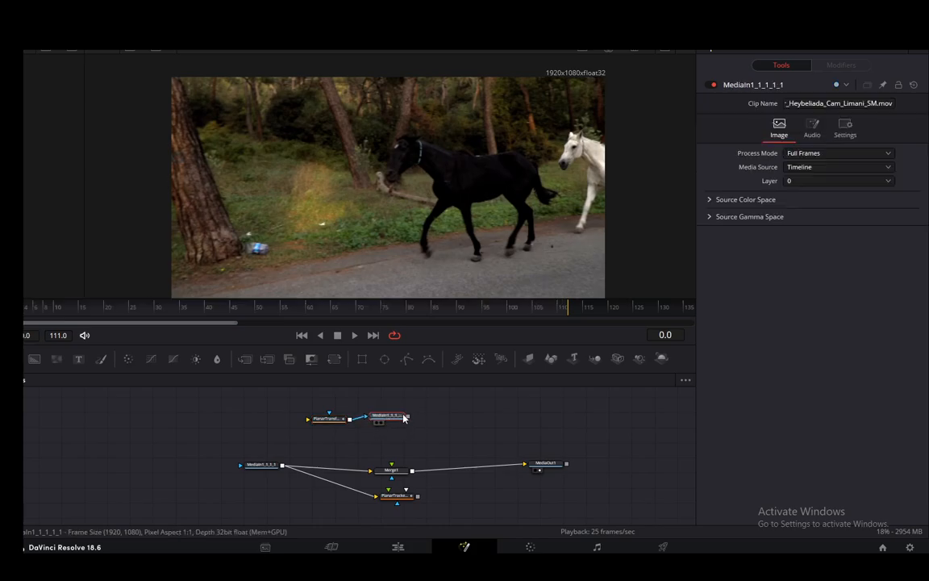
left_click_drag(408, 418, 374, 398)
left_click_drag(401, 468, 393, 467)
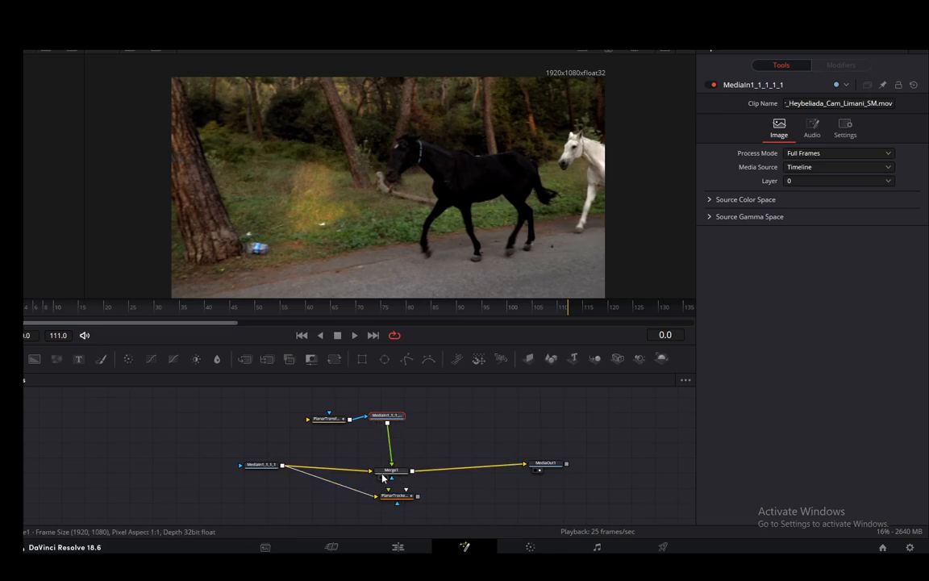
left_click(327, 416)
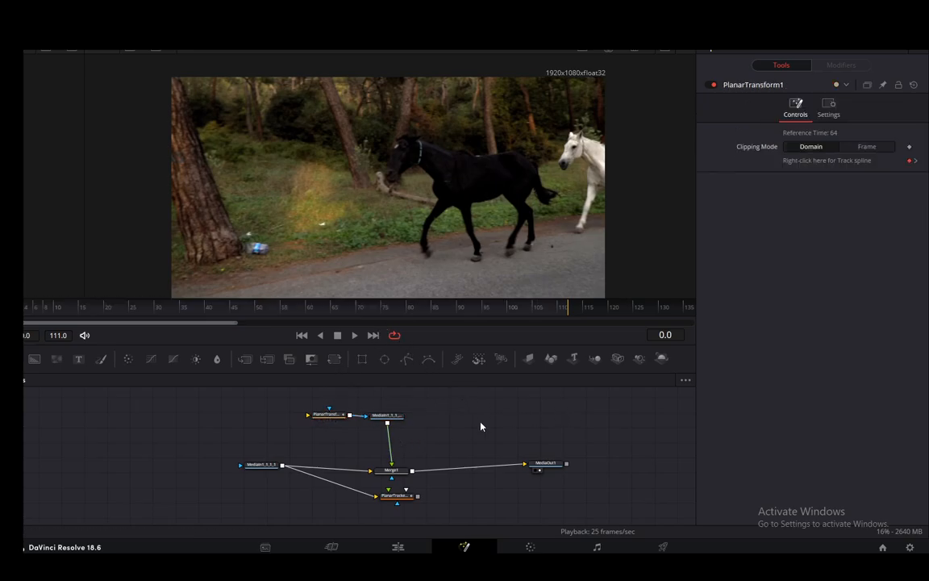
- Add a Polygon mask node and place it just before the Planar Transform node
left_click(409, 363)
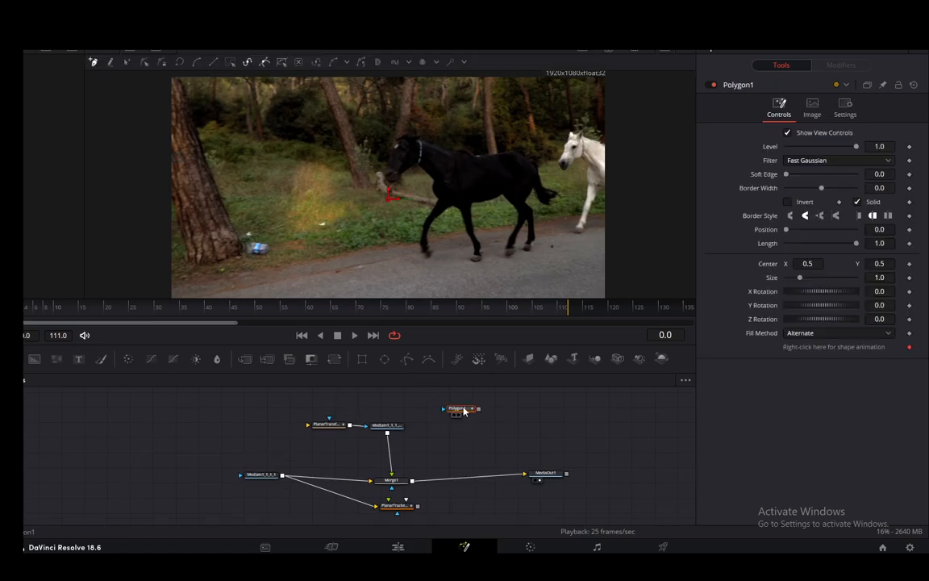
left_click_drag(463, 411, 262, 426)
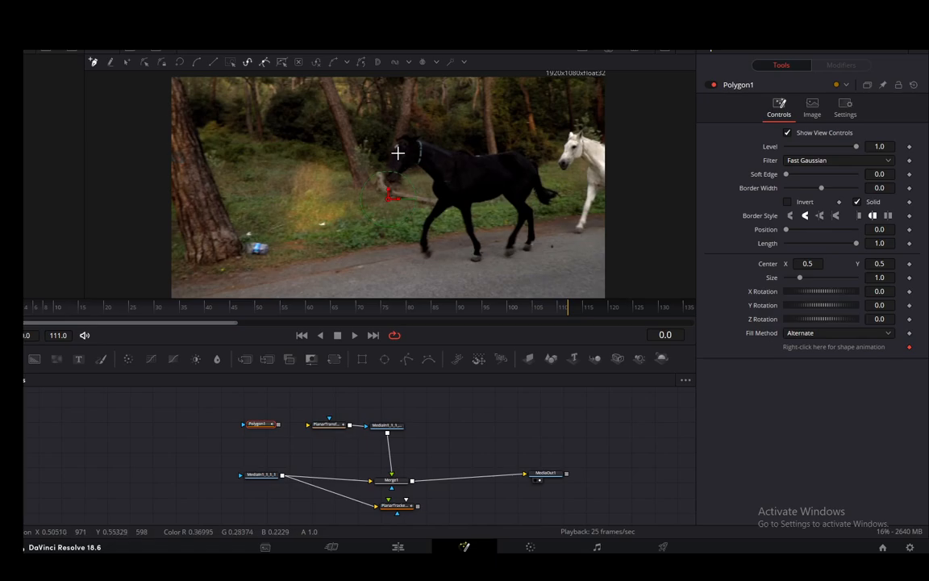
scroll(398, 153, "up", 5)
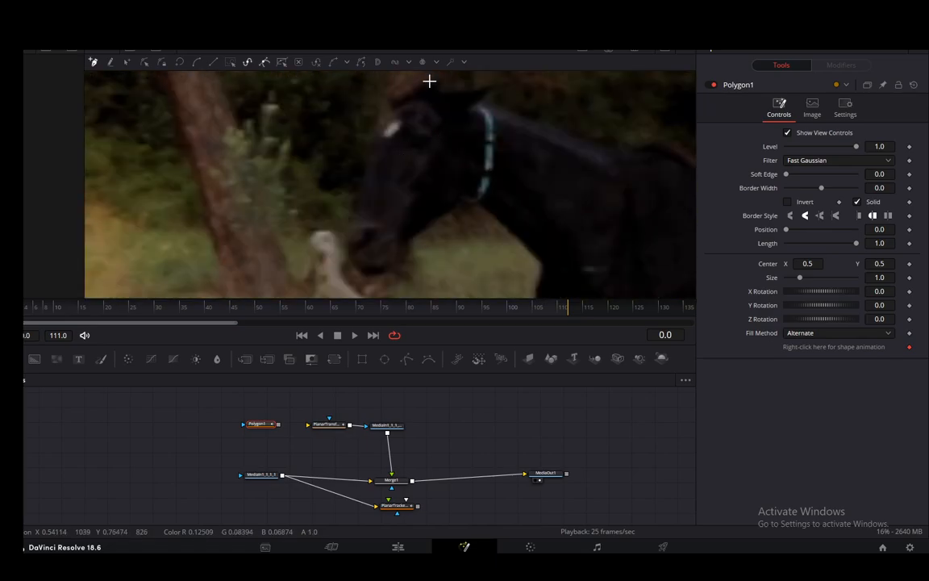
left_click_drag(427, 82, 601, 81)
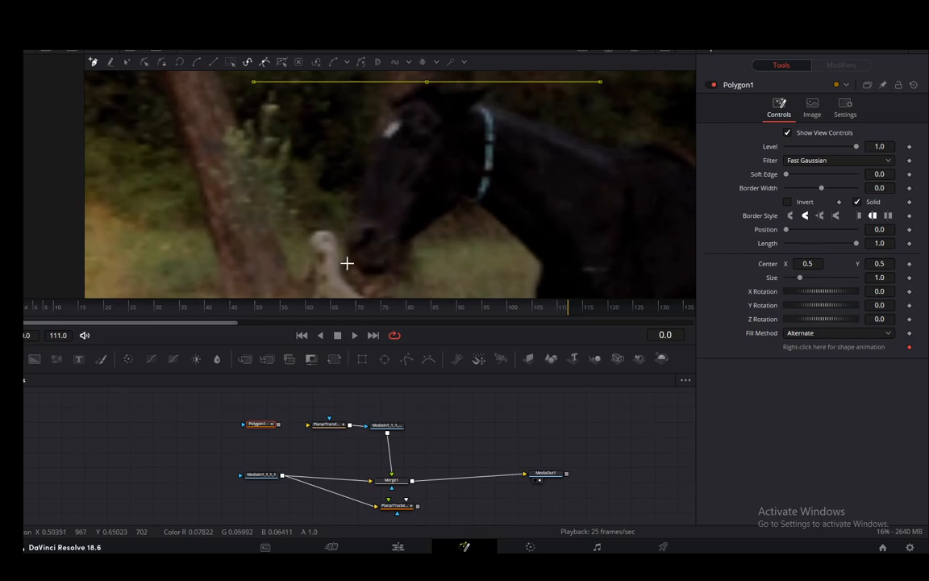
right_click(382, 222)
left_click(215, 421)
key("ctrl+z")
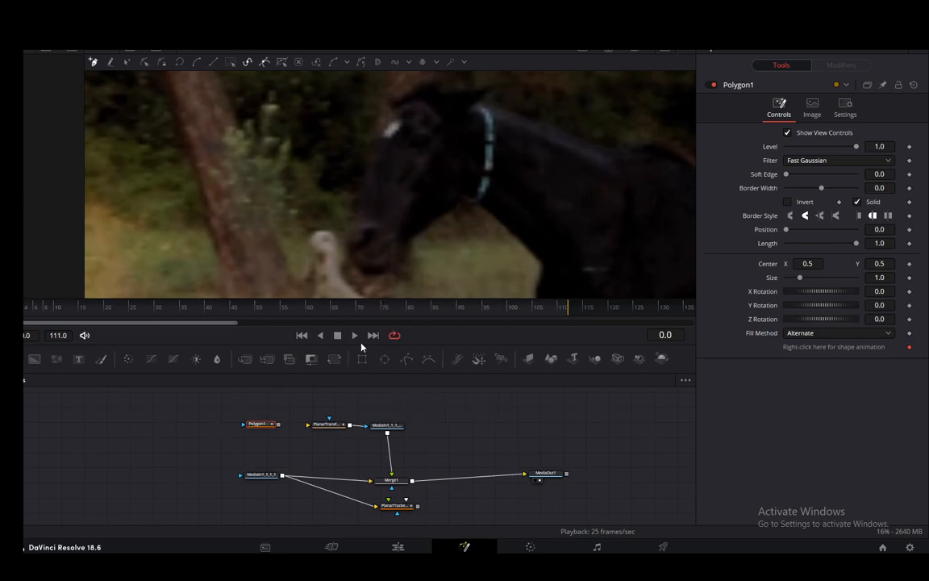
- Feed the Polygon into the Planar Transform and outline the dark horse's head with a closed mask shape
left_click_drag(278, 428, 313, 428)
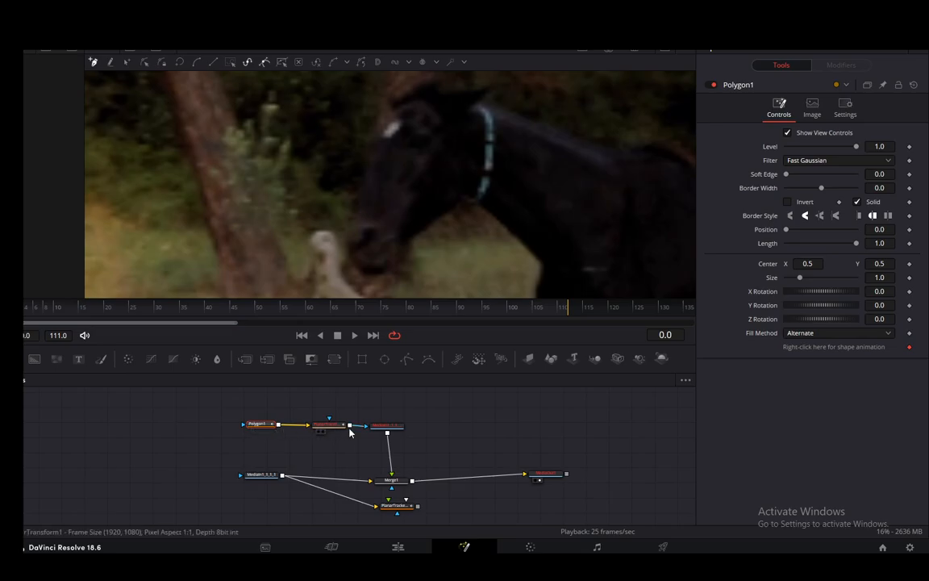
left_click(460, 97)
left_click(442, 87)
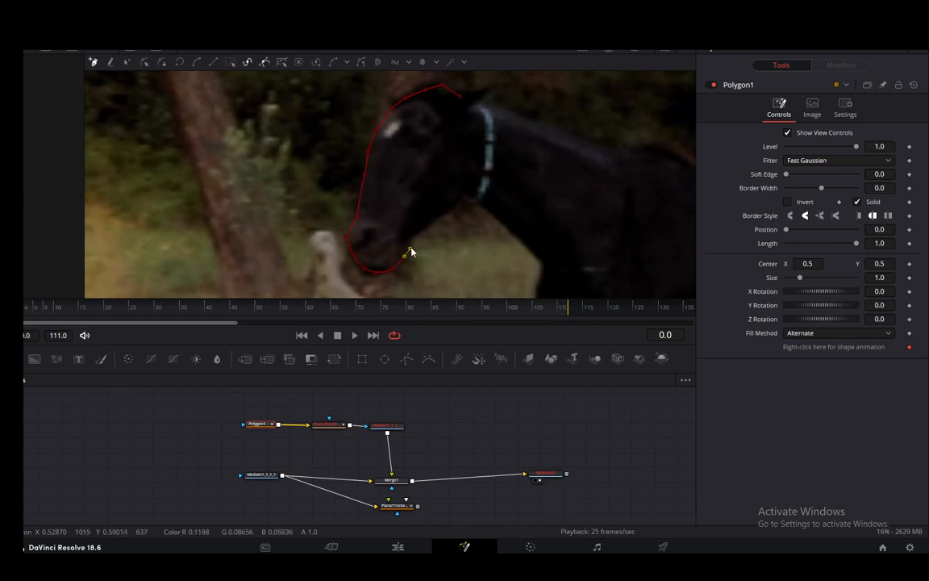
left_click(458, 211)
left_click(461, 148)
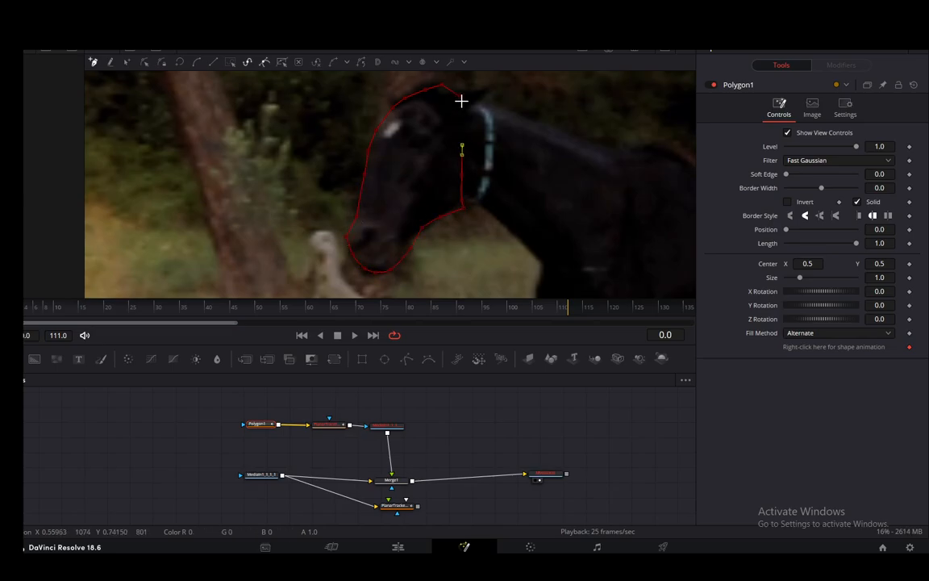
left_click(461, 100)
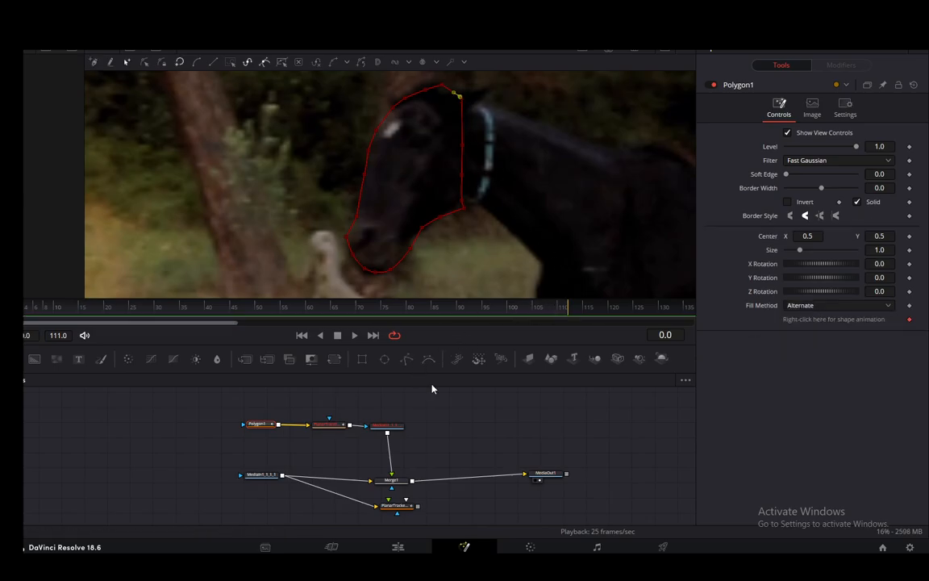
- Play the clip forward to frame 47 and reposition the polygon mask over the dark horse's head
scroll(427, 235, "down", 3)
scroll(427, 235, "down", 5)
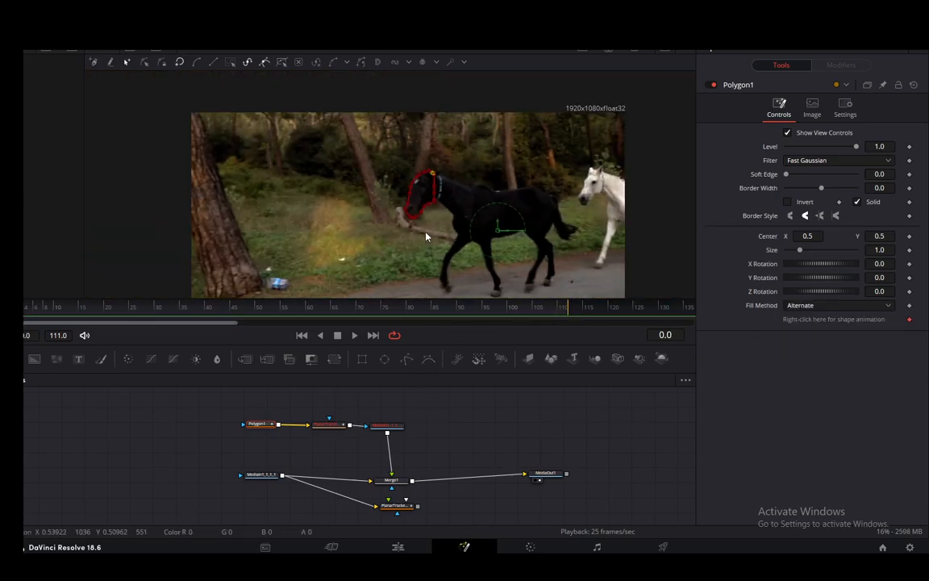
scroll(456, 234, "down", 1)
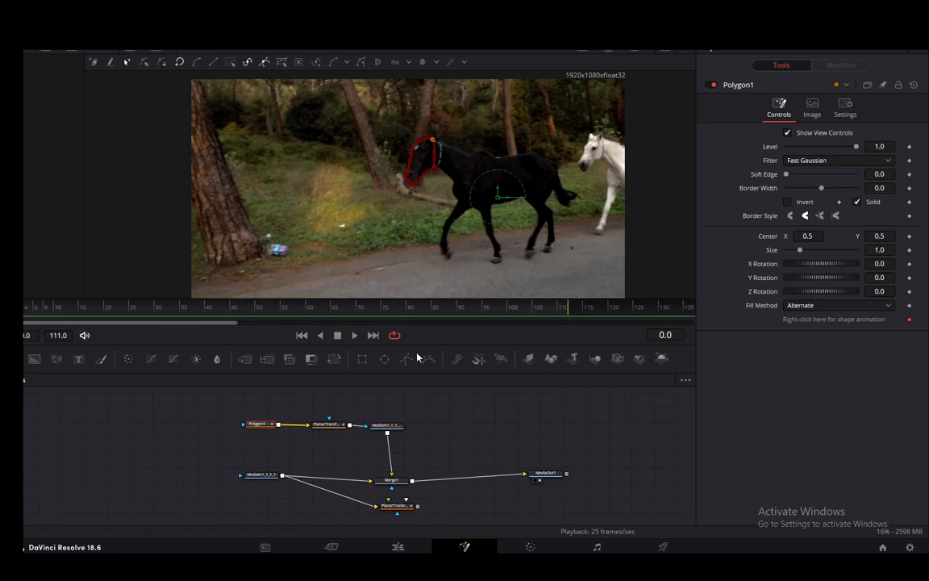
left_click(353, 337)
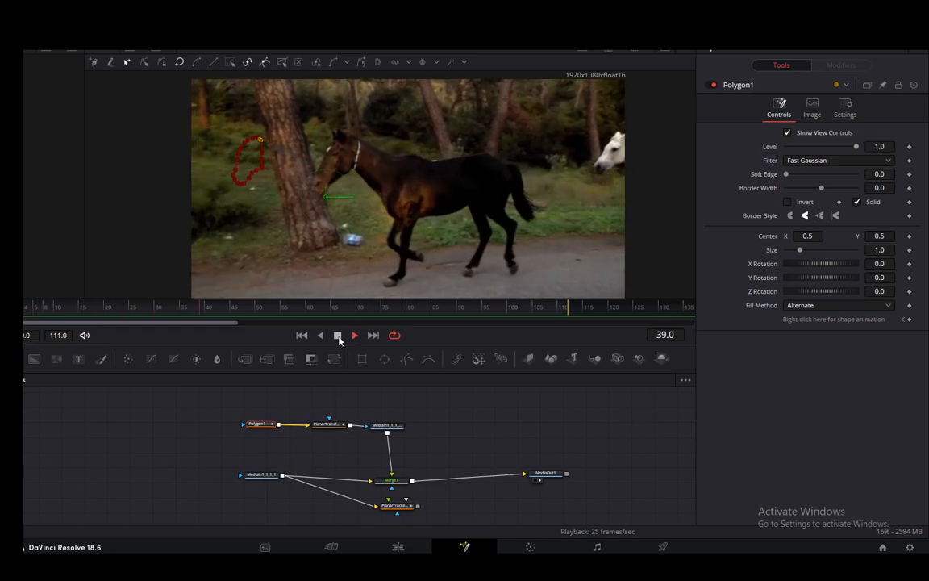
left_click(338, 336)
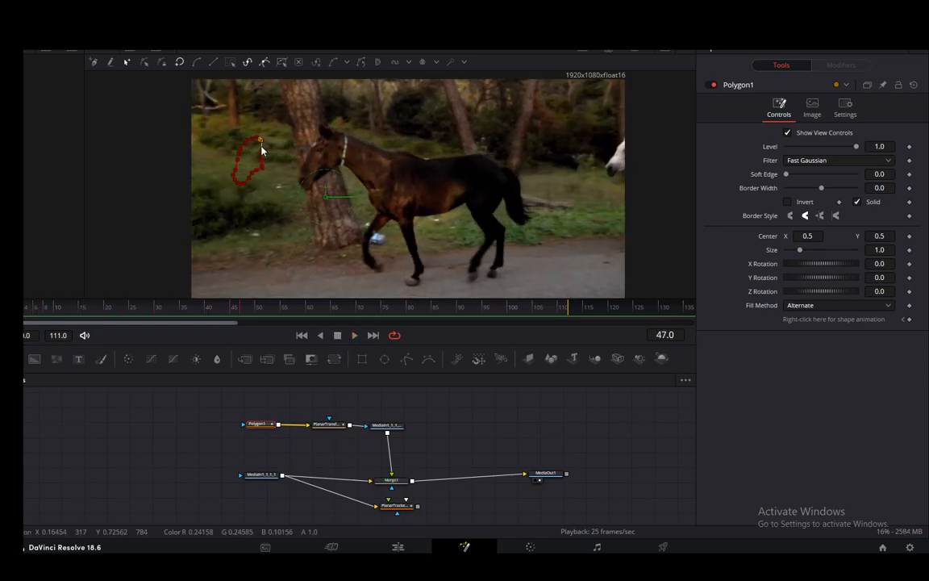
left_click_drag(260, 149, 381, 167)
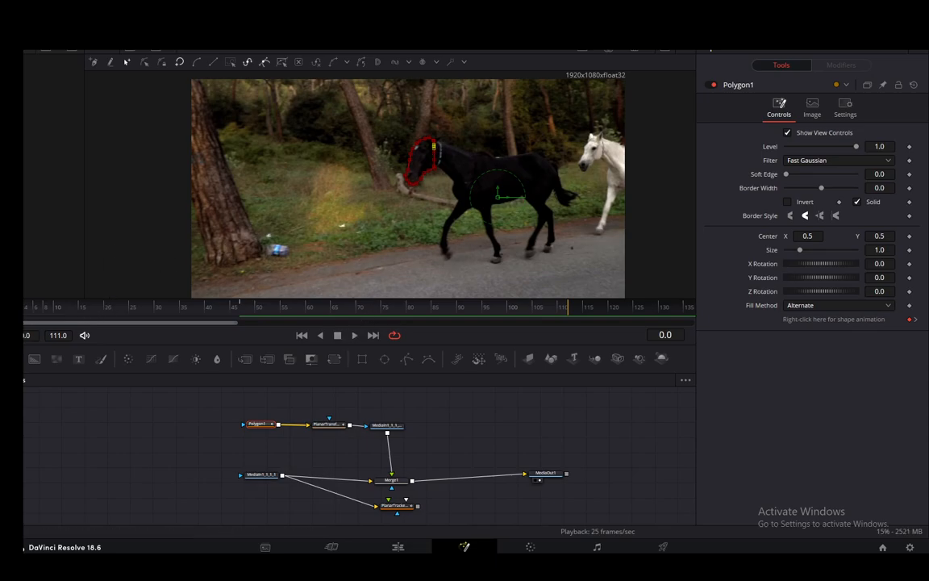
- At frame 8, reshape the mask points to follow the horse's muzzle, jaw and front of the face
key("space")
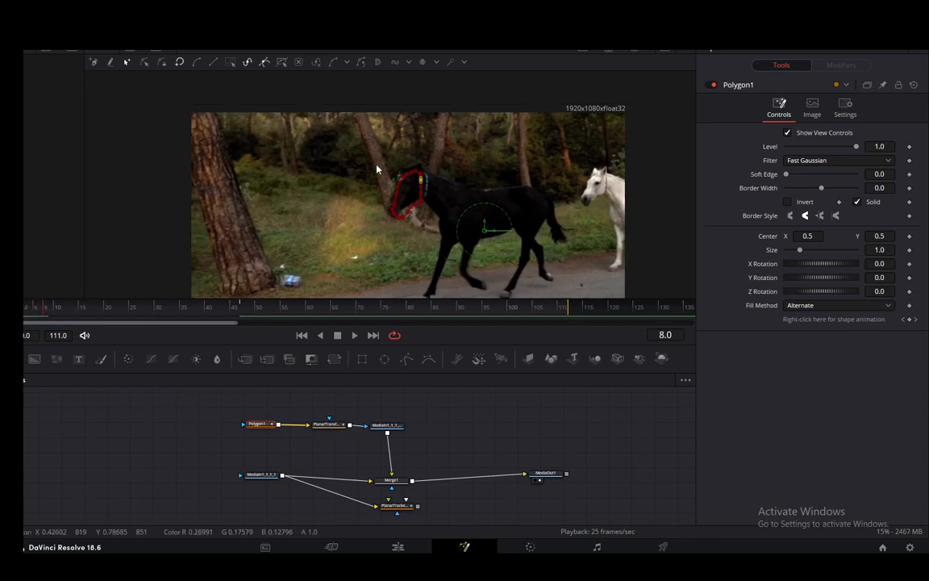
scroll(403, 182, "up", 4)
scroll(412, 189, "up", 3)
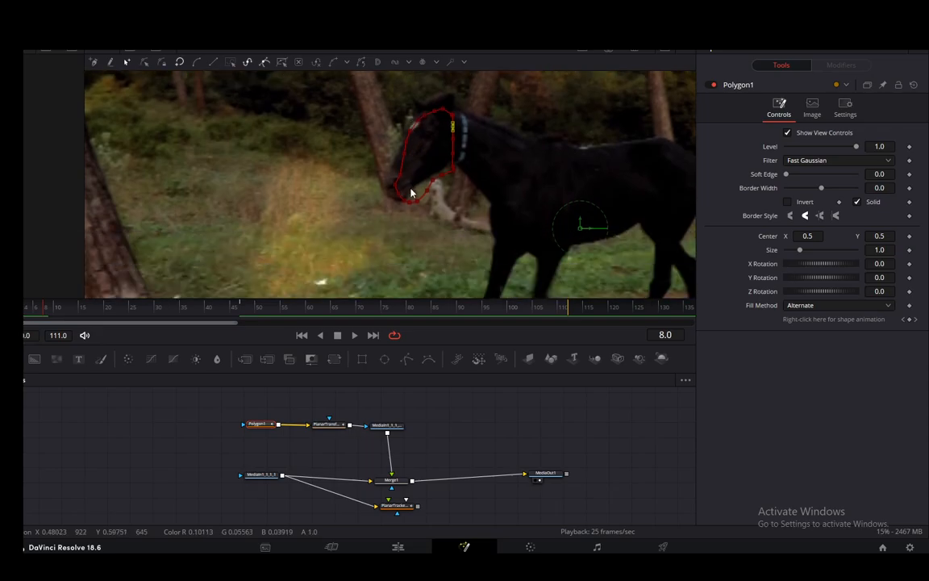
scroll(410, 191, "down", 1)
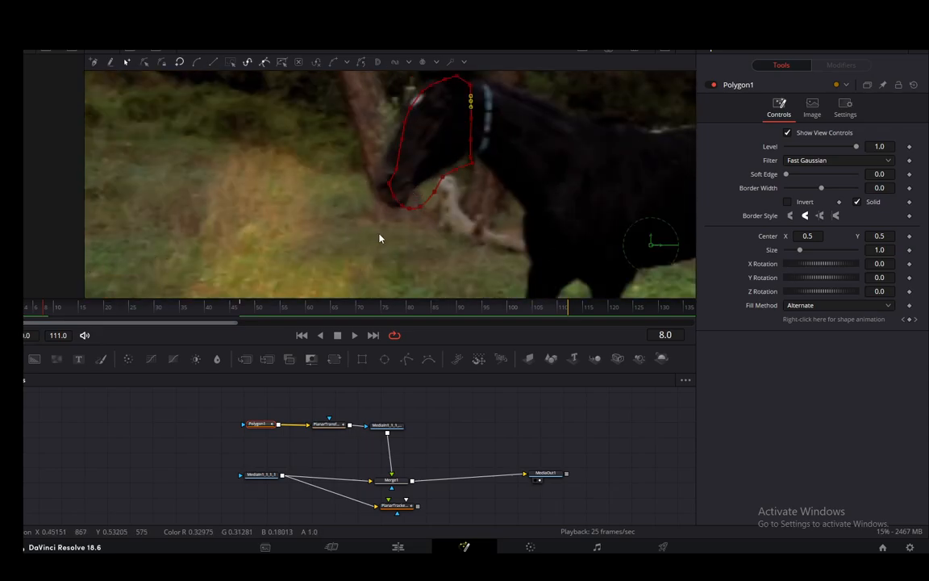
scroll(380, 238, "up", 1)
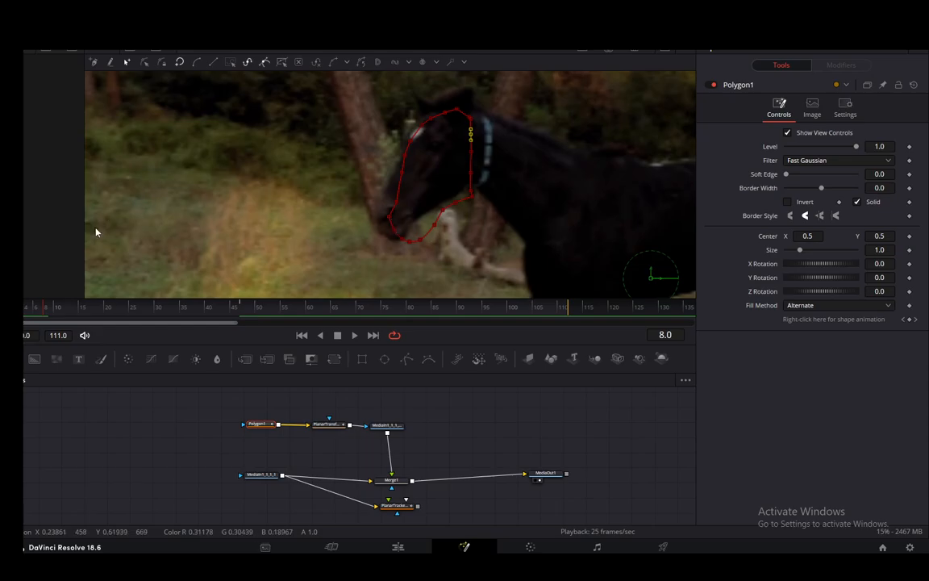
left_click(388, 218)
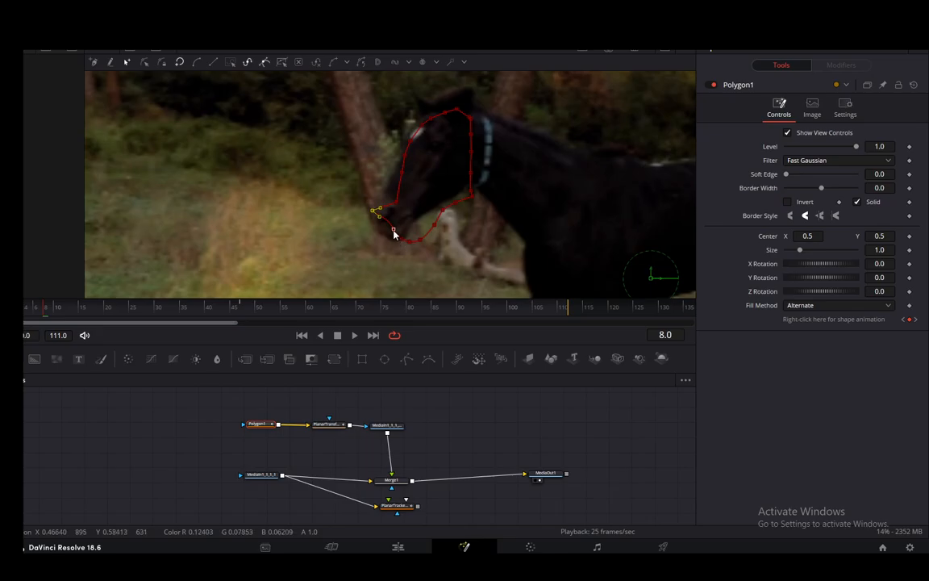
left_click_drag(394, 233, 454, 196)
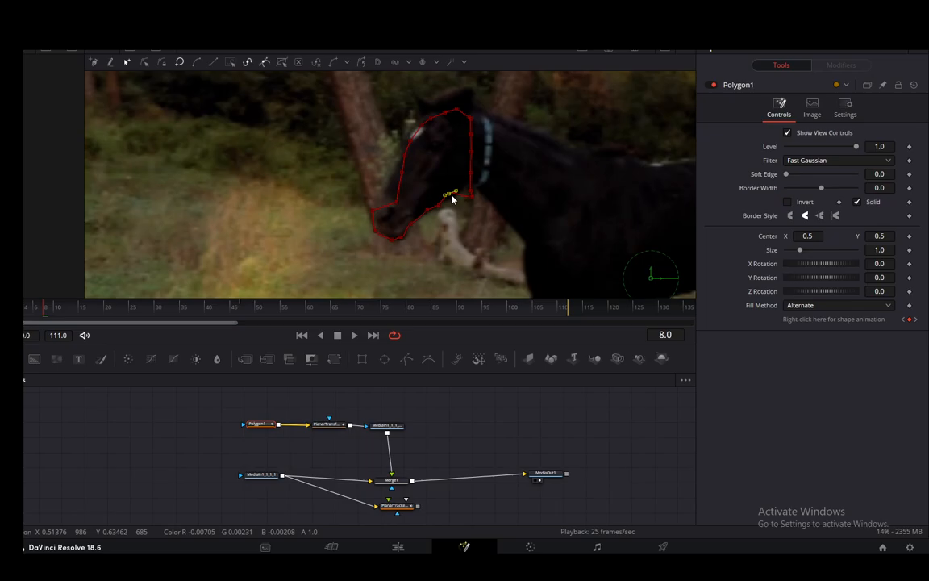
left_click(466, 193)
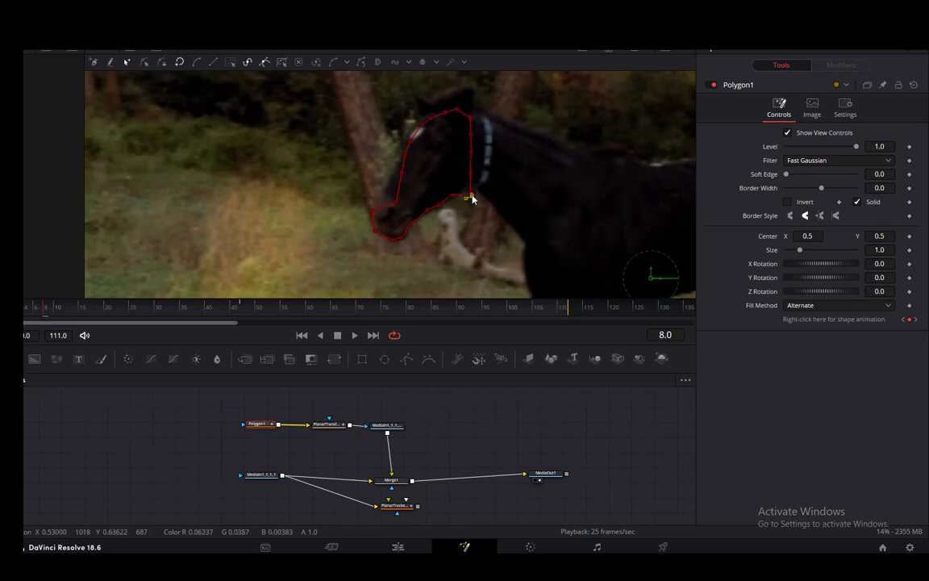
left_click_drag(472, 199, 464, 192)
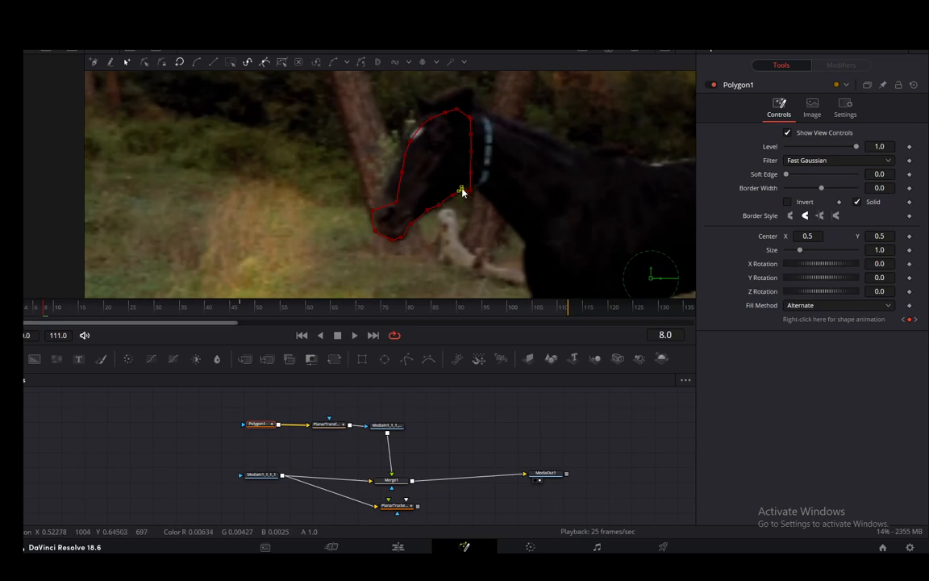
left_click(380, 189)
mouse_move(402, 172)
left_mouse_down()
mouse_move(391, 165)
mouse_move(383, 185)
mouse_move(403, 153)
left_mouse_up()
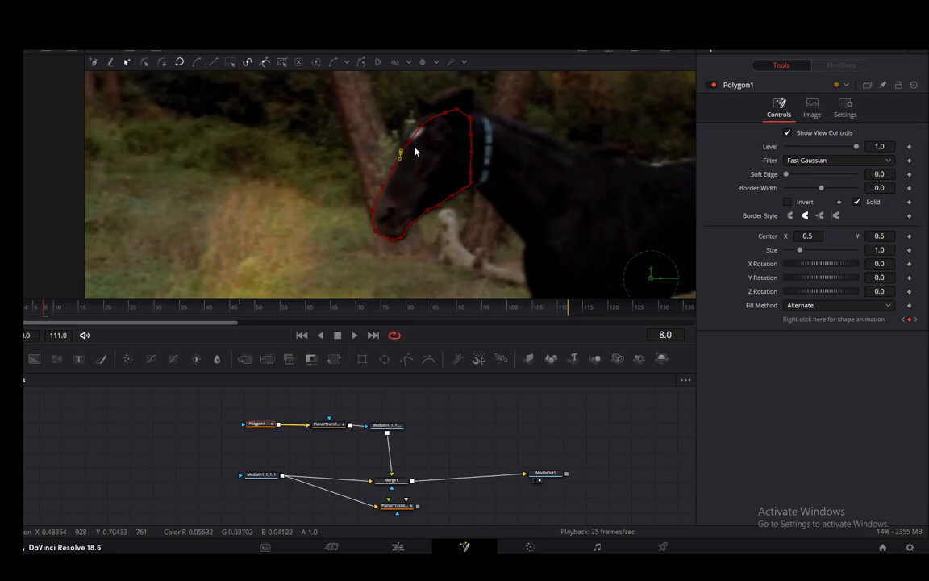
- Play the mask from the start to check its motion, and realign it with the horse's head at frame 12
left_click_drag(45, 311, 7, 311)
key("space")
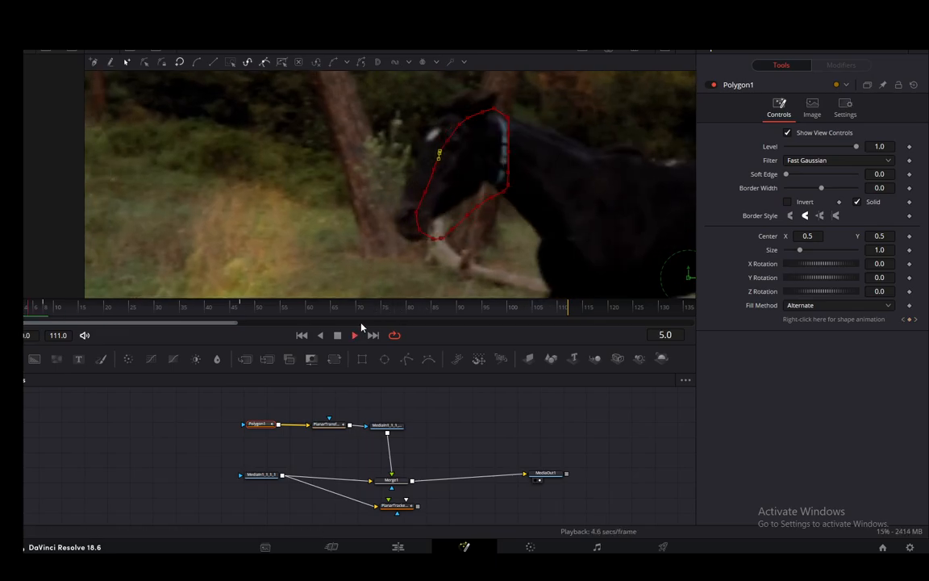
left_click(338, 336)
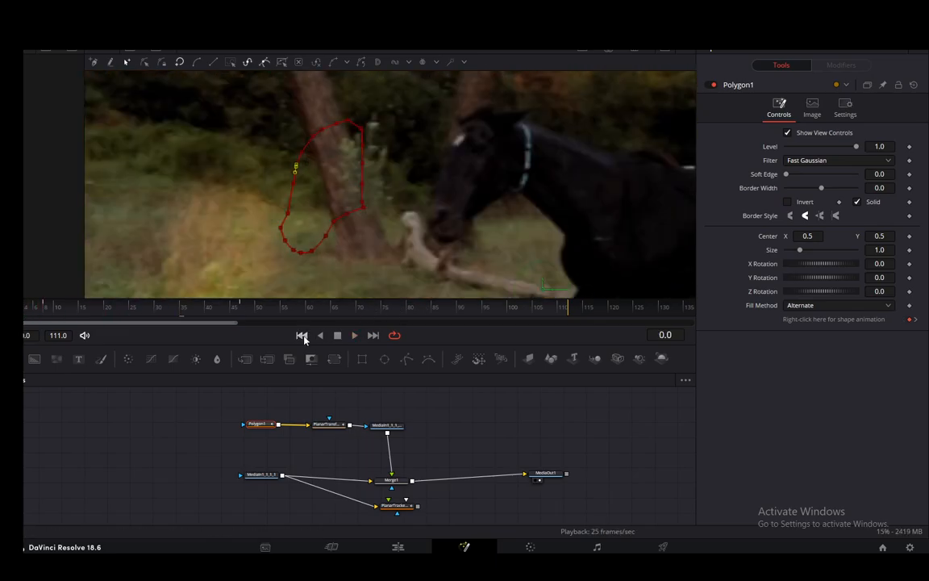
left_click(66, 314)
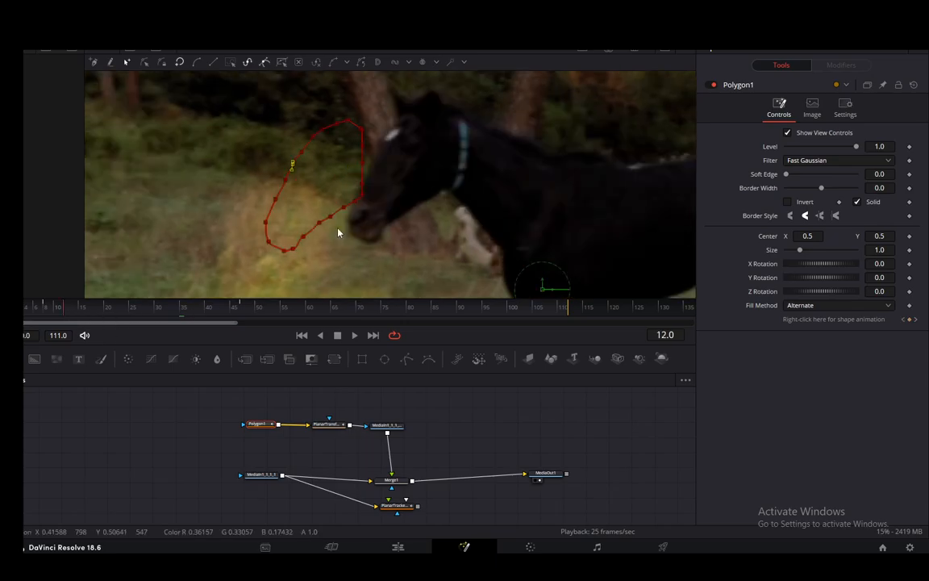
left_click(363, 151)
- Play from the first frame to frame 40, shifting the mask's center to X 0.426477, Y 0.520032 to follow the horse's head
left_click(8, 313)
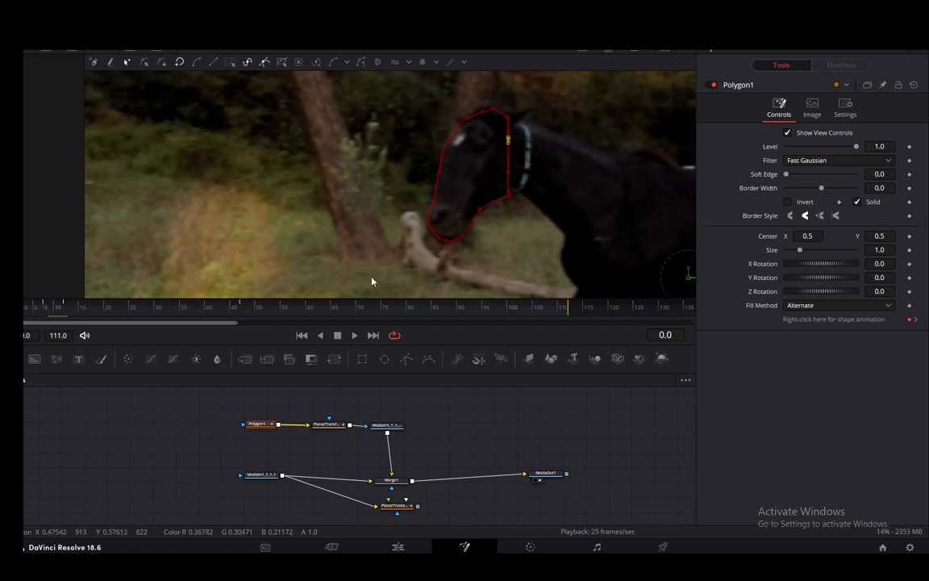
left_click(355, 336)
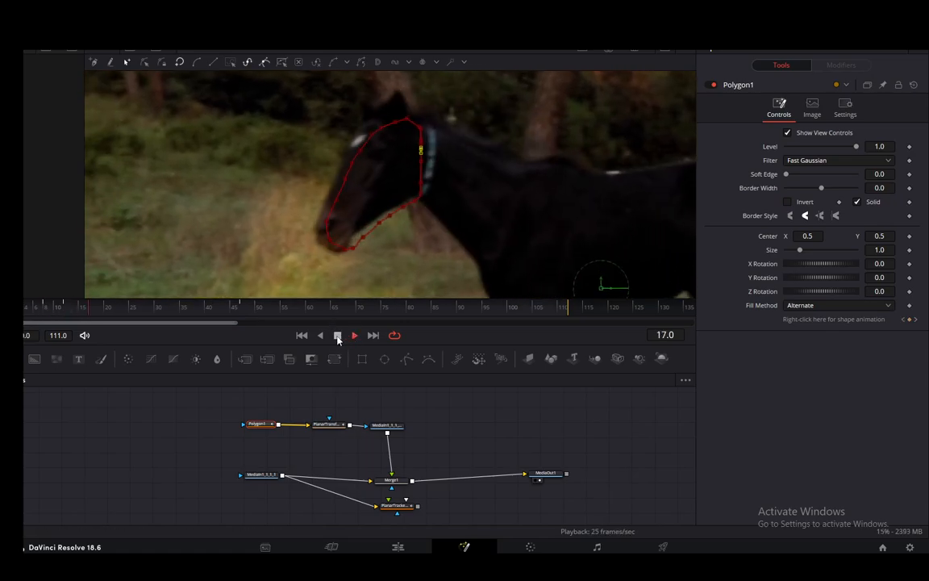
key("space")
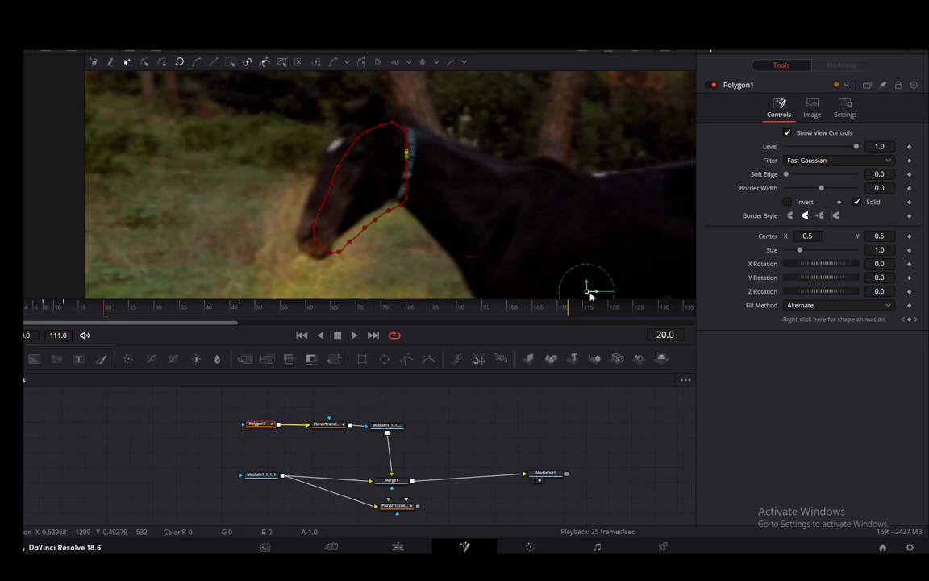
left_click_drag(587, 287, 569, 298)
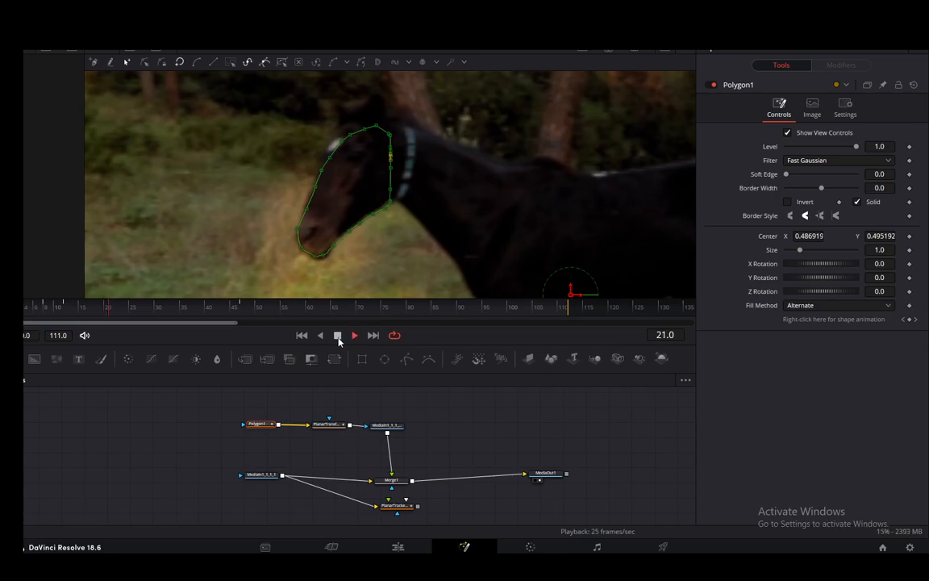
left_click(338, 337)
left_click_drag(519, 291, 434, 273)
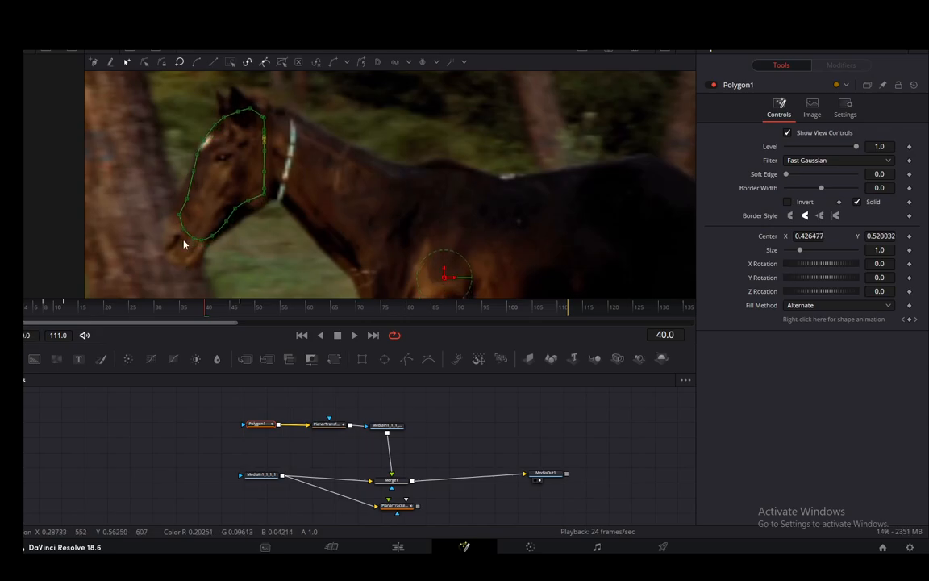
- At frame 40, reshape the mask points around the horse's muzzle and the front of its face
left_click_drag(193, 240, 194, 272)
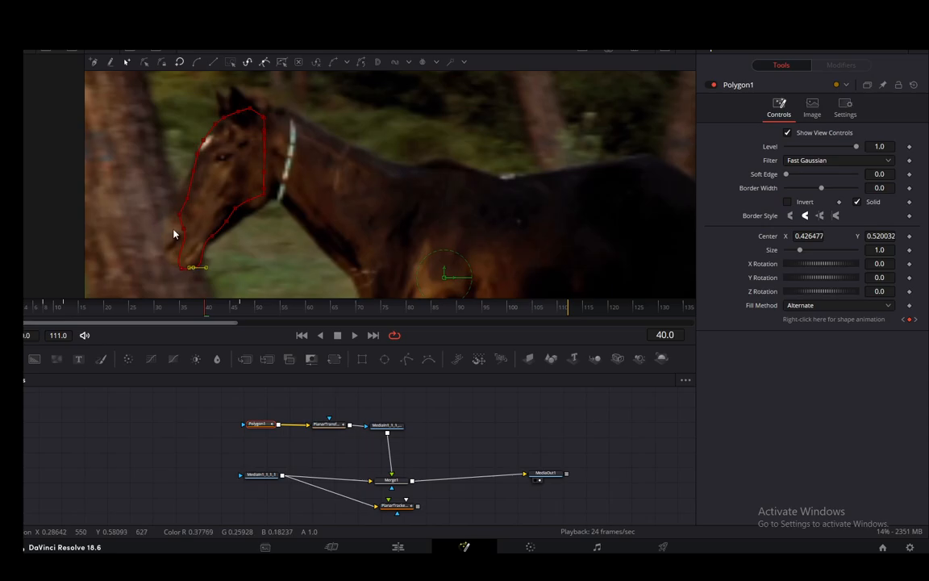
left_click_drag(184, 230, 155, 254)
left_click_drag(181, 216, 189, 172)
scroll(286, 219, "down", 1)
scroll(348, 211, "down", 1)
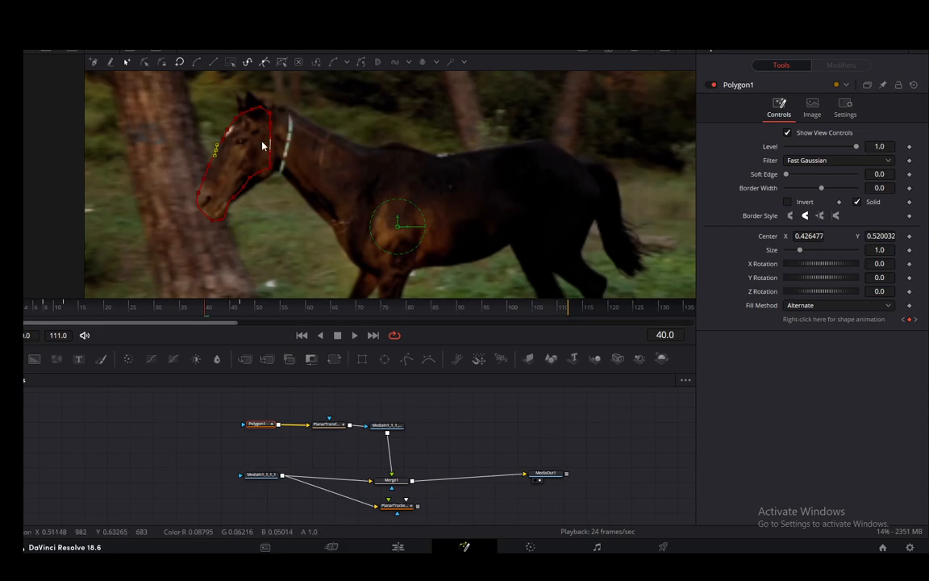
- At the first frame, move the mask onto the horse's head, placing its center at X 0.500488, Y 0.497910
left_click(301, 335)
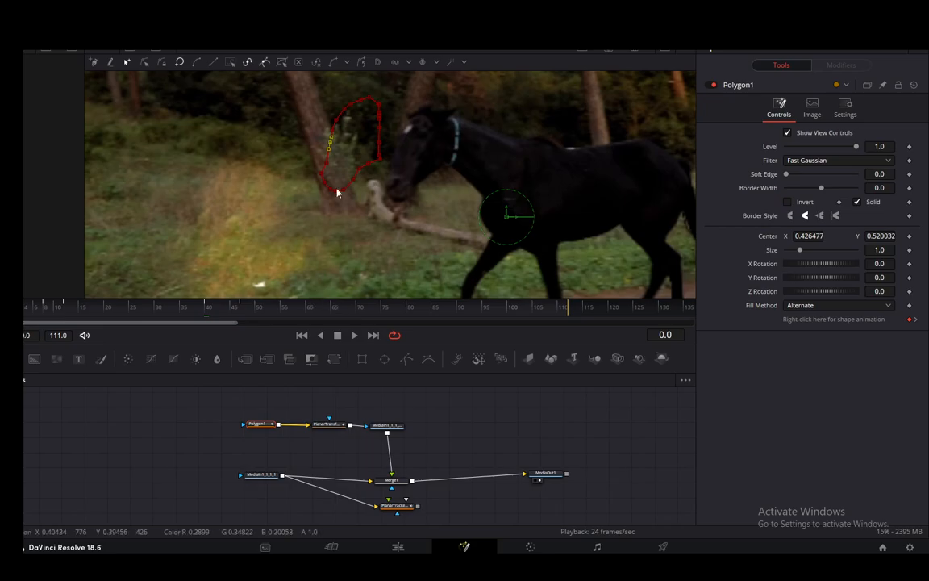
left_click(379, 134)
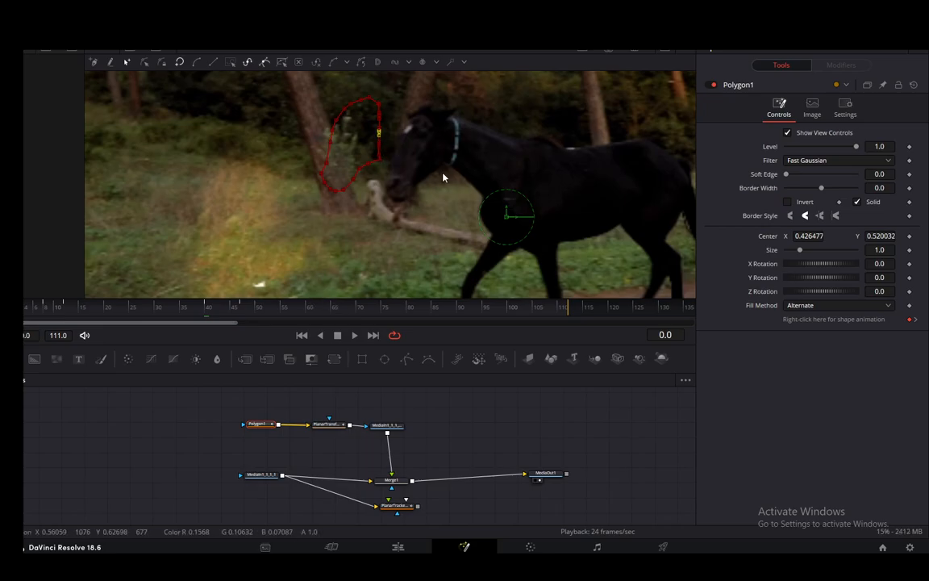
left_click(329, 153)
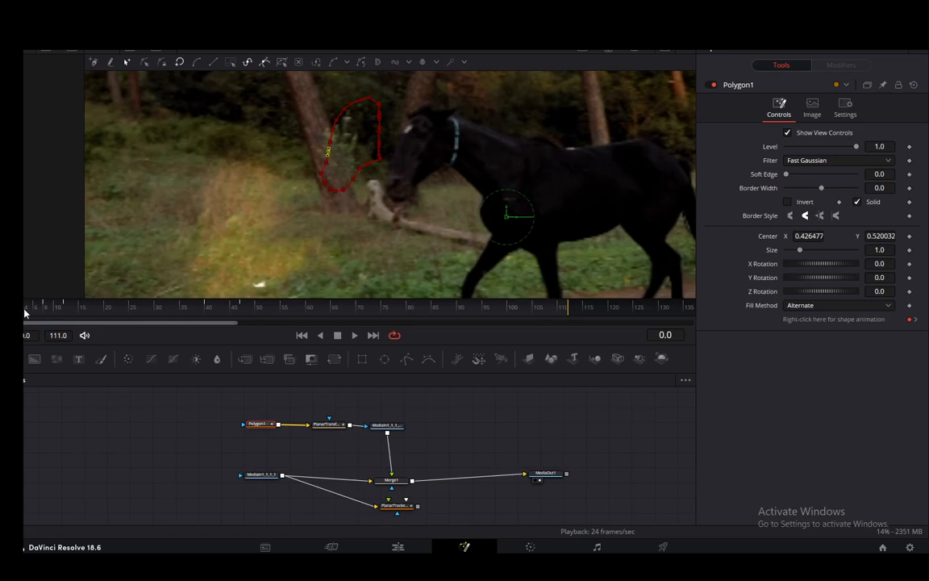
left_click_drag(23, 300, 7, 311)
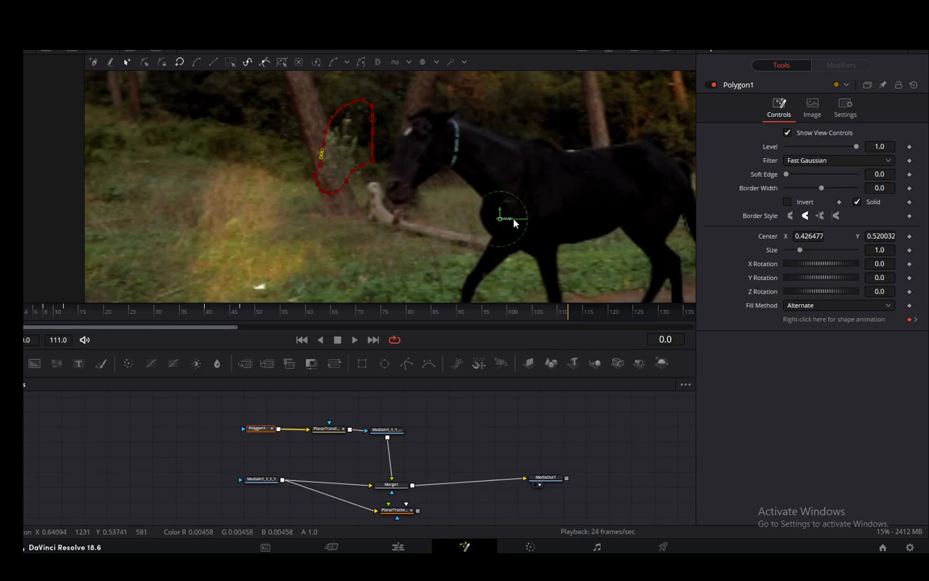
left_click_drag(501, 216, 574, 235)
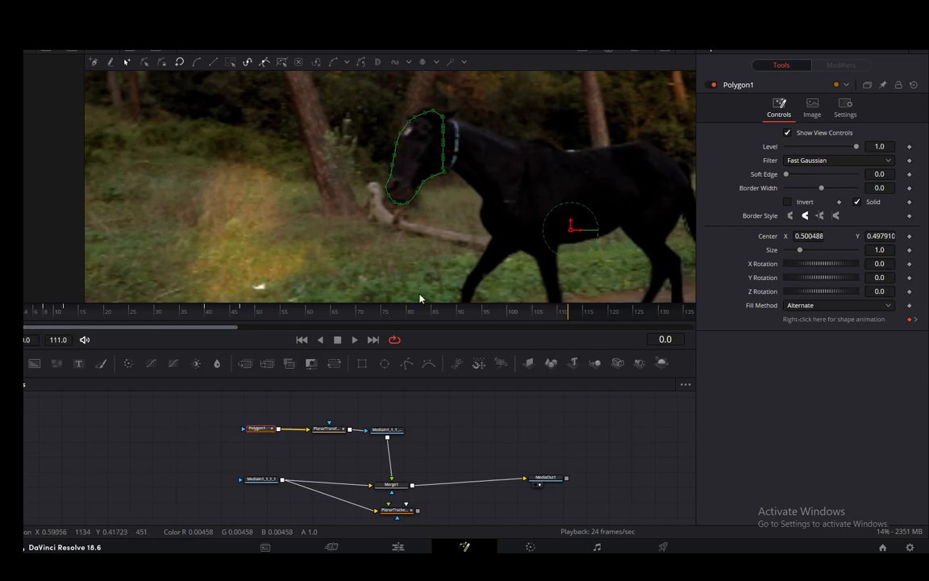
- Play the clip through frame 42 to check how the mask follows the horse's head, and return to the first frame
left_click(354, 339)
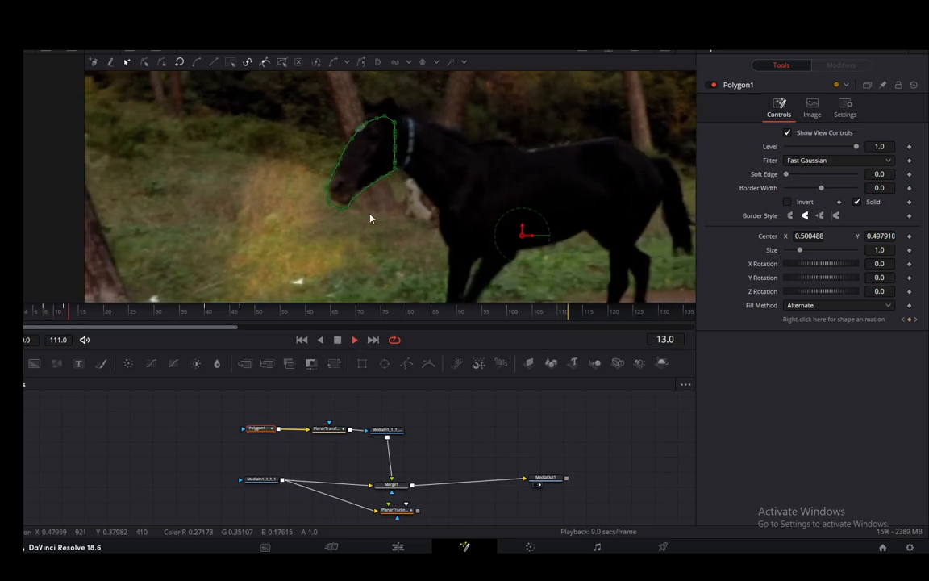
left_click(337, 339)
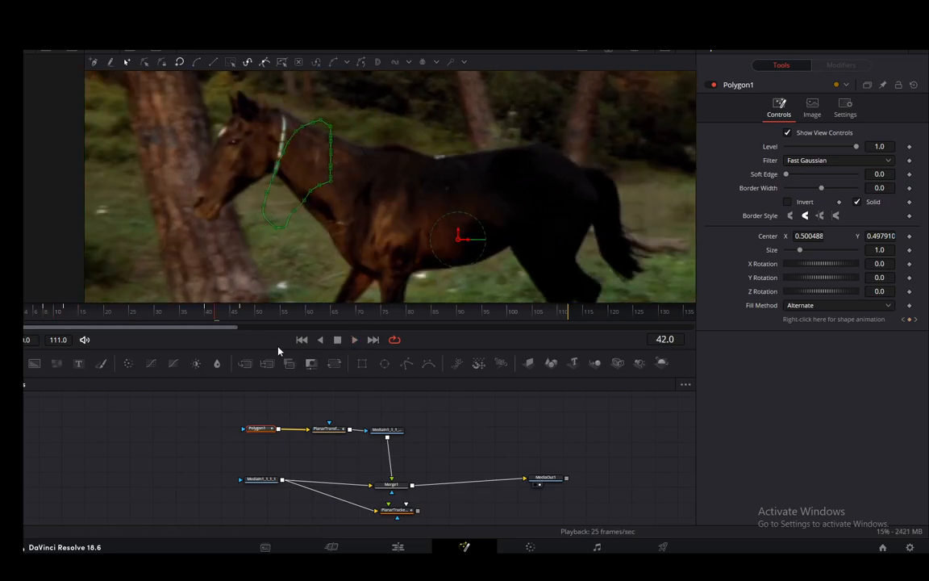
left_click(302, 340)
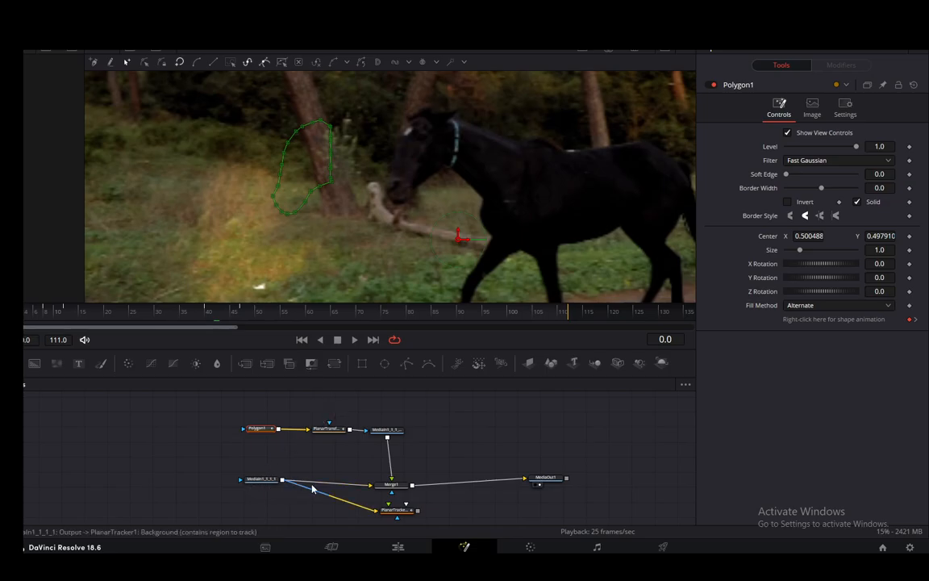
- Insert a Color Corrector between the original clip and Merge1, feeding the planar tracker directly from the clip, and tidy the node layout
mouse_move(262, 479)
left_mouse_down()
mouse_move(262, 488)
mouse_move(258, 479)
left_mouse_up()
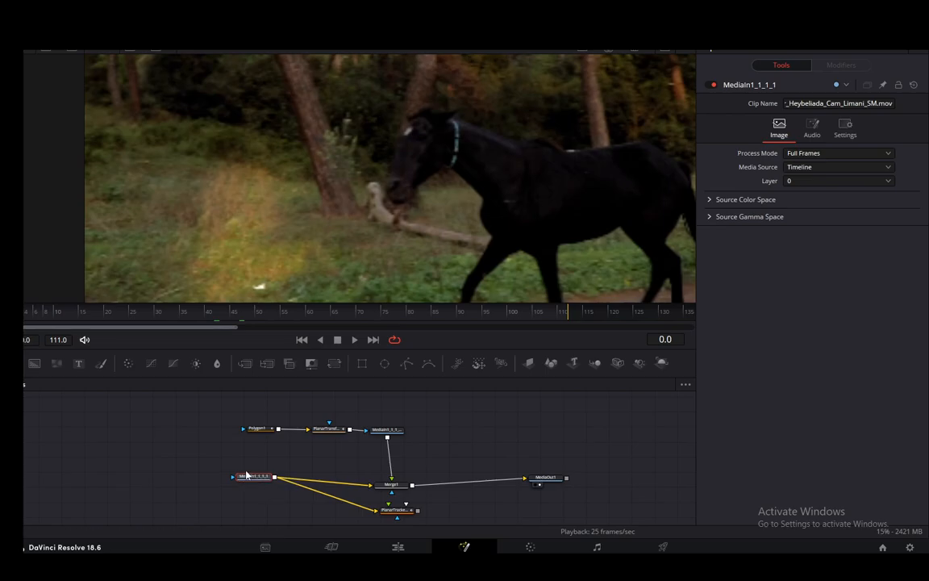
left_click(128, 364)
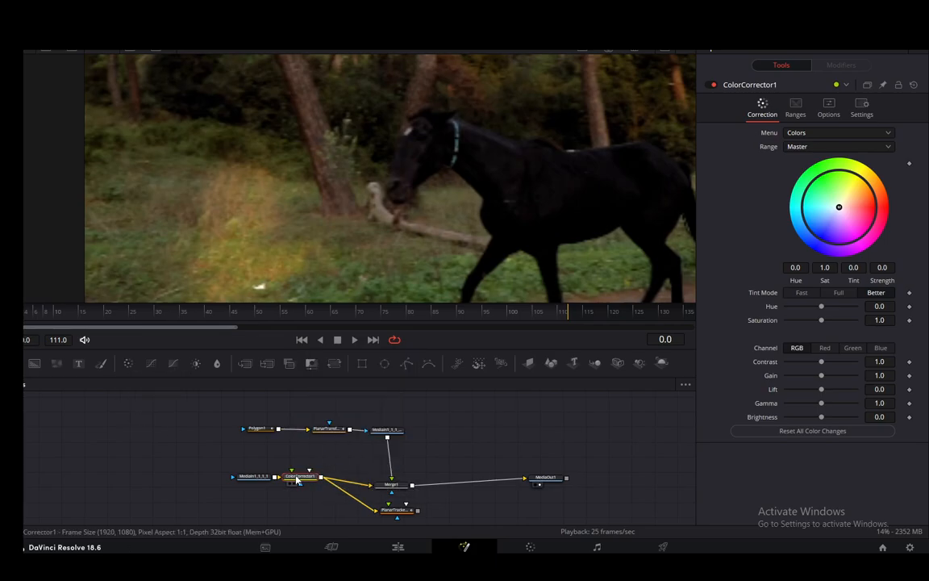
left_click_drag(296, 479, 388, 507)
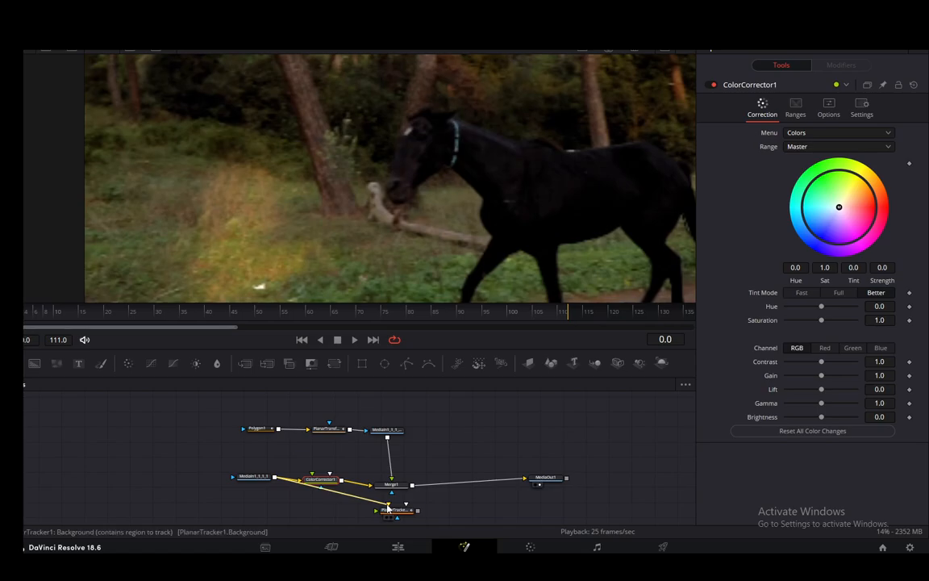
left_click_drag(388, 506, 329, 479)
left_click_drag(397, 487, 399, 480)
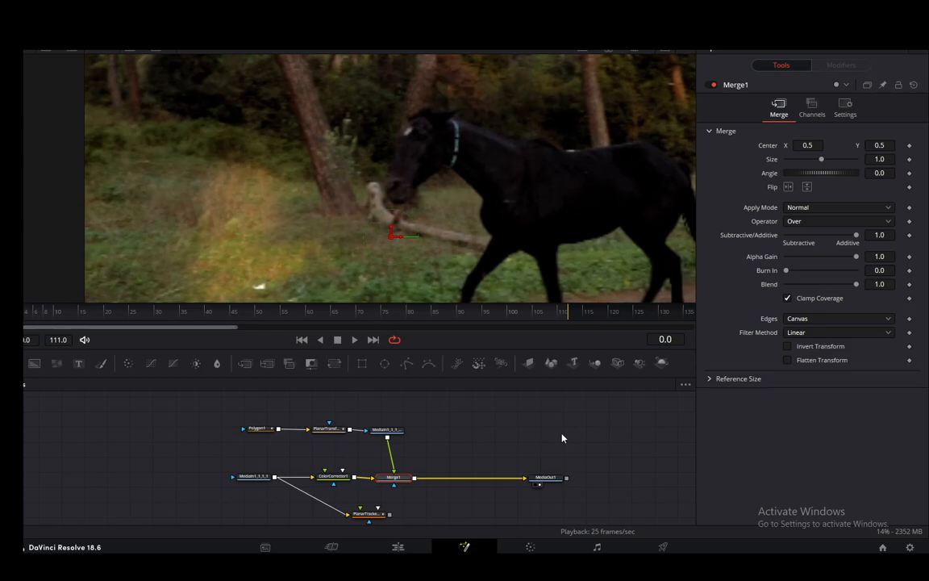
- Set the Color Corrector's contrast to 0.69 and saturation to 2.0, and play the composite to check the masked head against the background
left_click(333, 477)
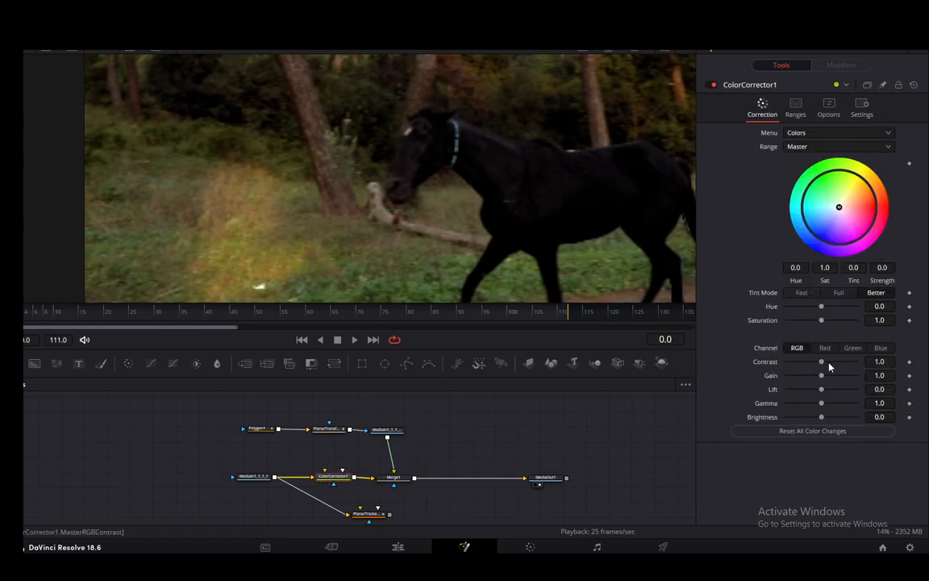
mouse_move(821, 362)
left_mouse_down()
mouse_move(838, 365)
mouse_move(812, 365)
left_mouse_up()
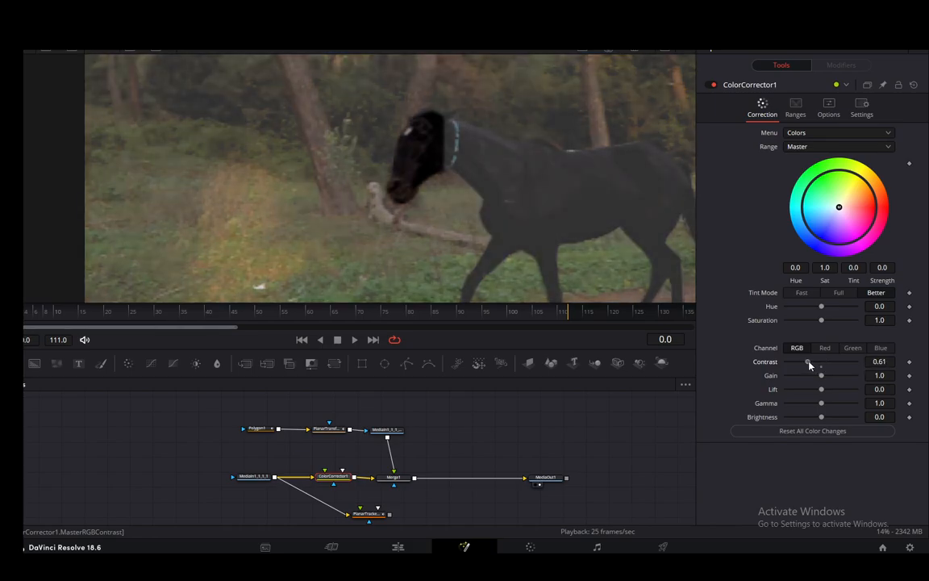
left_click_drag(822, 321, 857, 321)
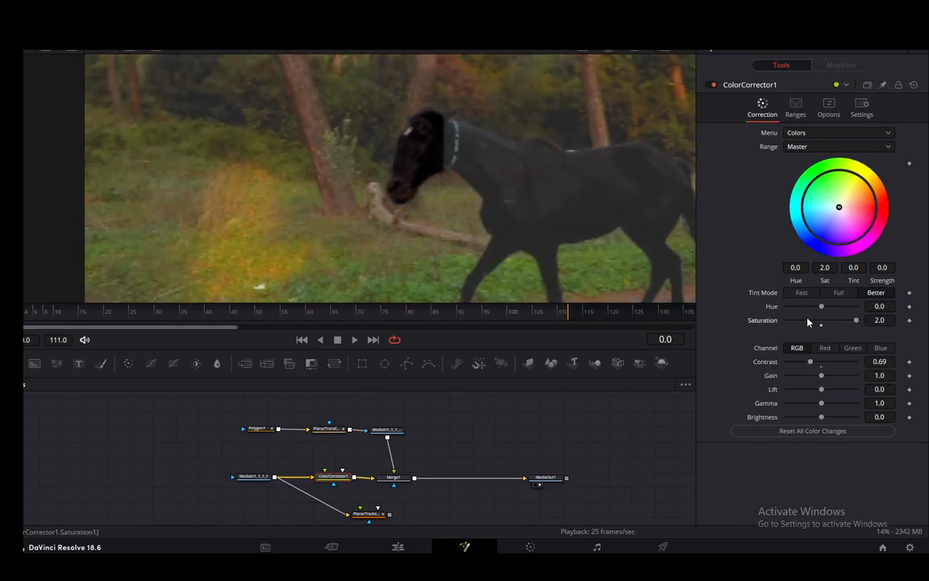
left_click(355, 339)
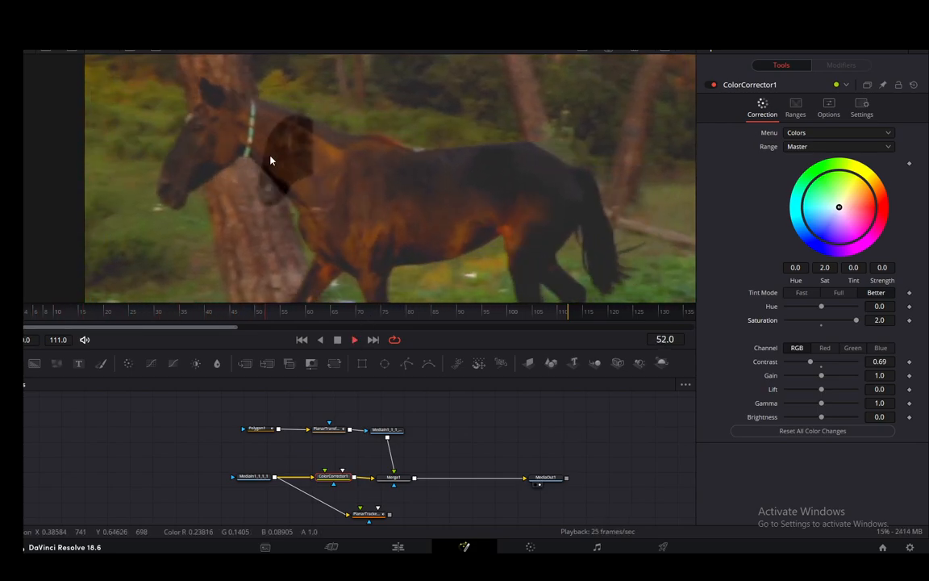
left_click(337, 341)
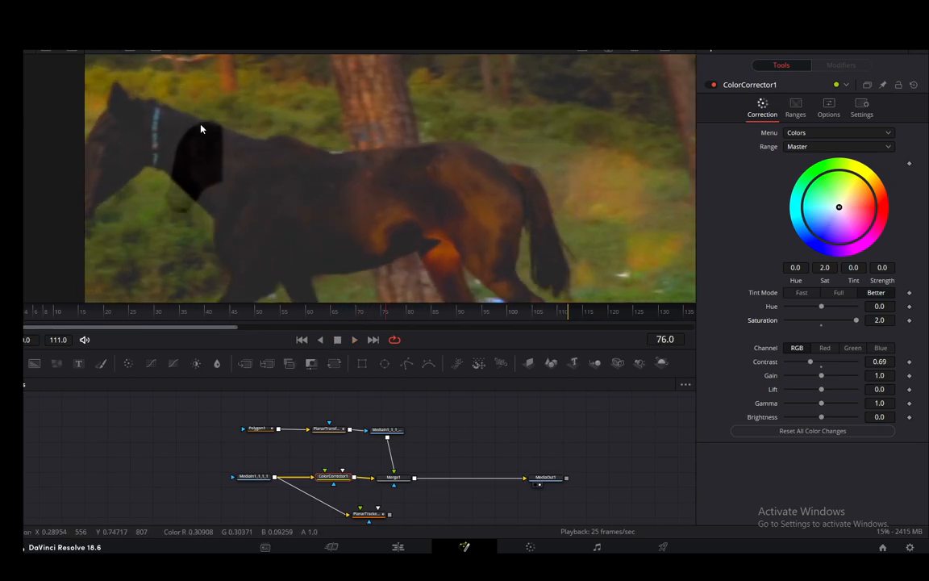